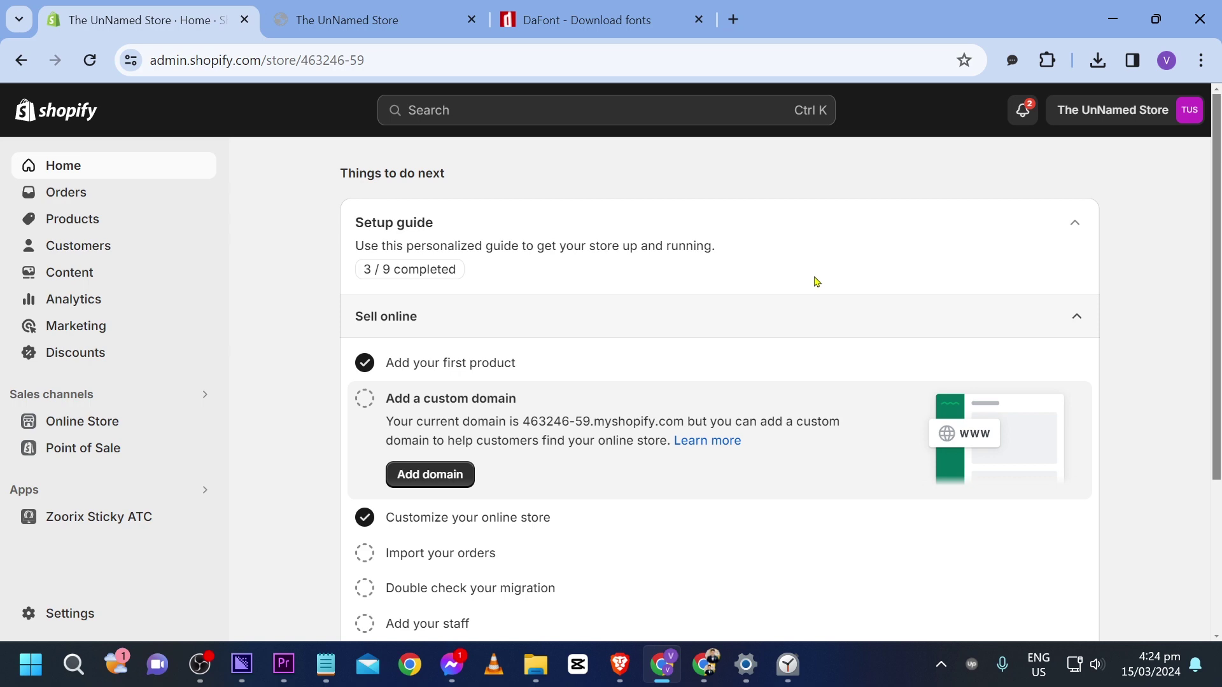
- Download the Copyduck font from the DaFont fonts page
left_click(592, 19)
scroll(12, 261, "down", 1)
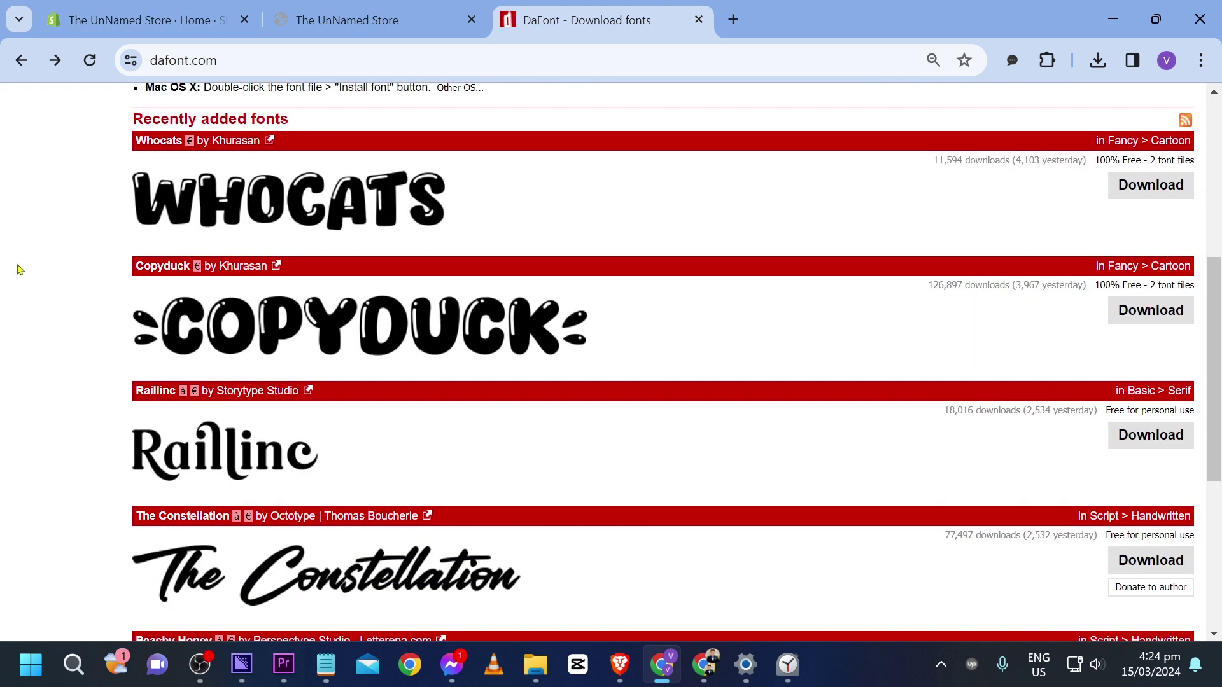
left_click(453, 342)
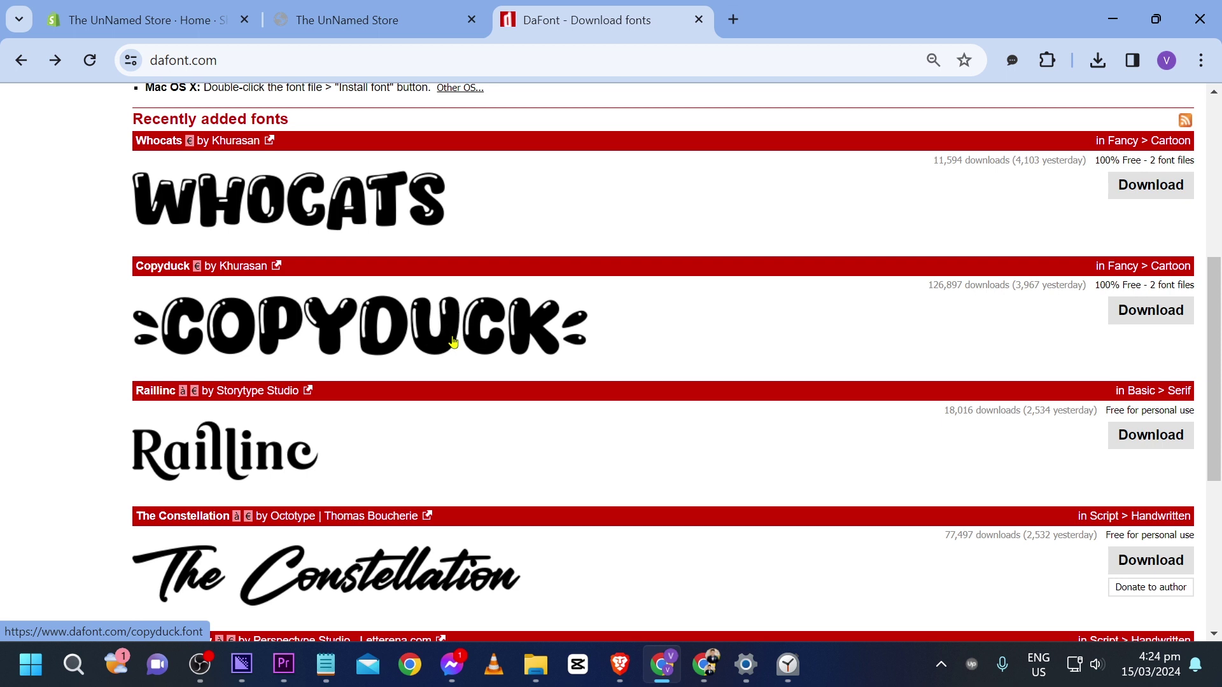
left_click(1153, 310)
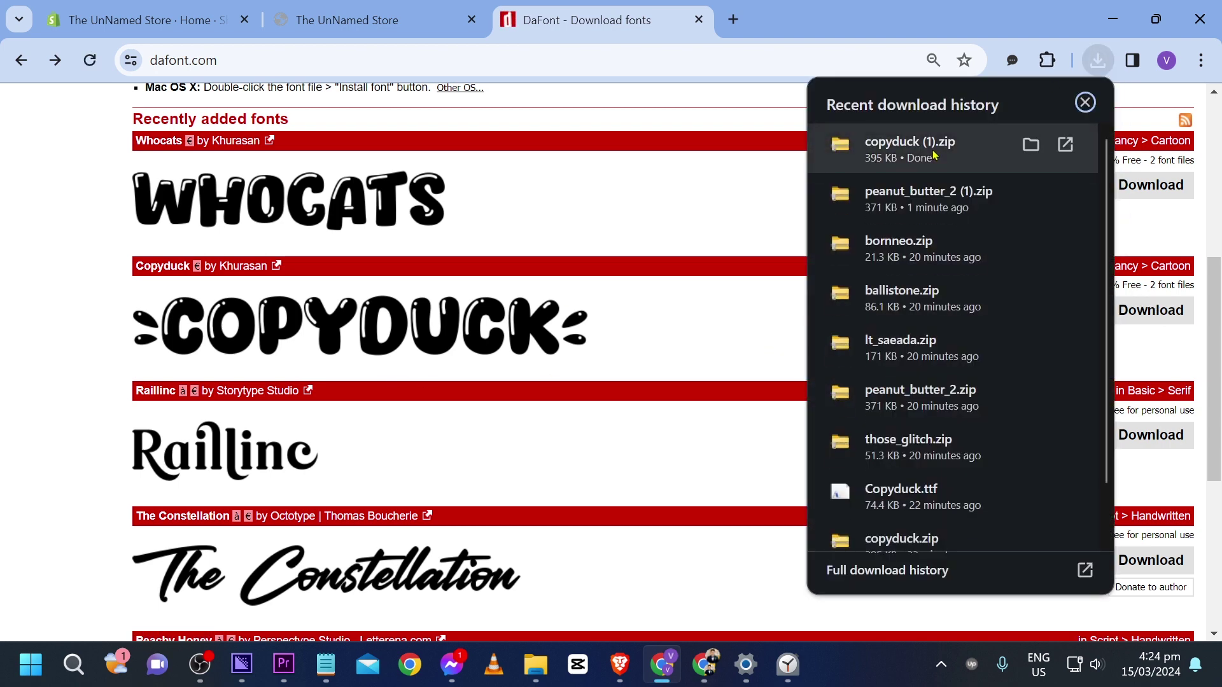
- Extract the Copyduck zip into the copyduck (1) folder in Downloads
left_click(933, 155)
left_click(598, 103)
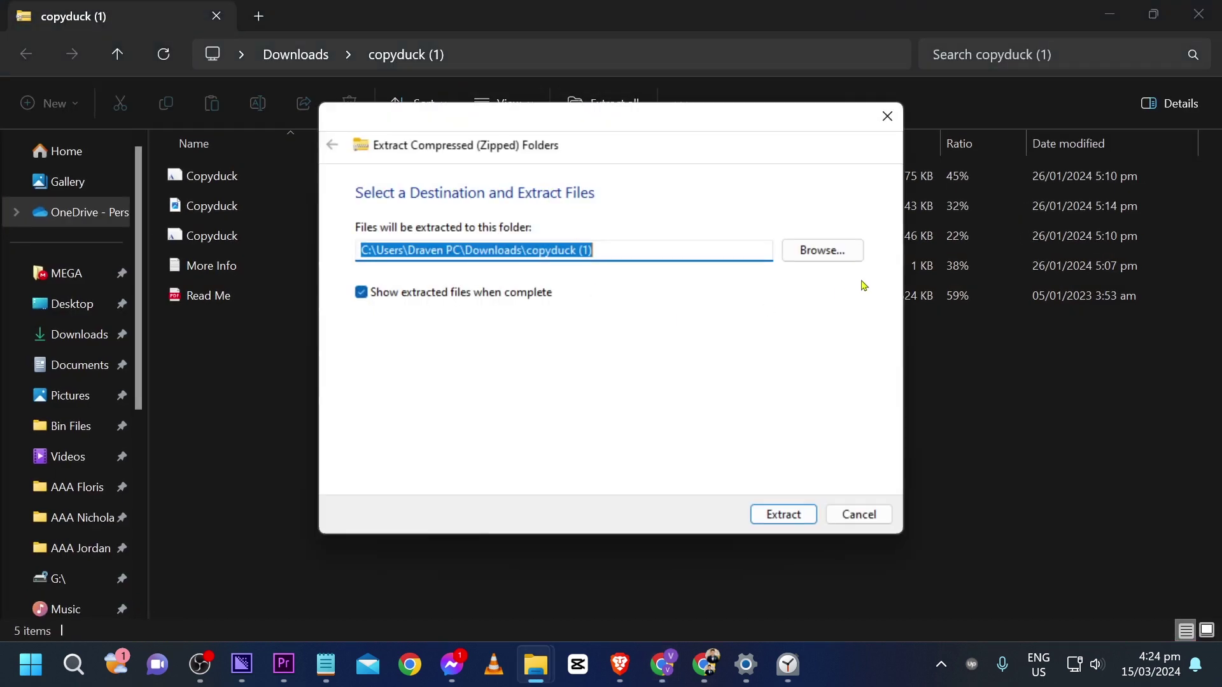
left_click(784, 515)
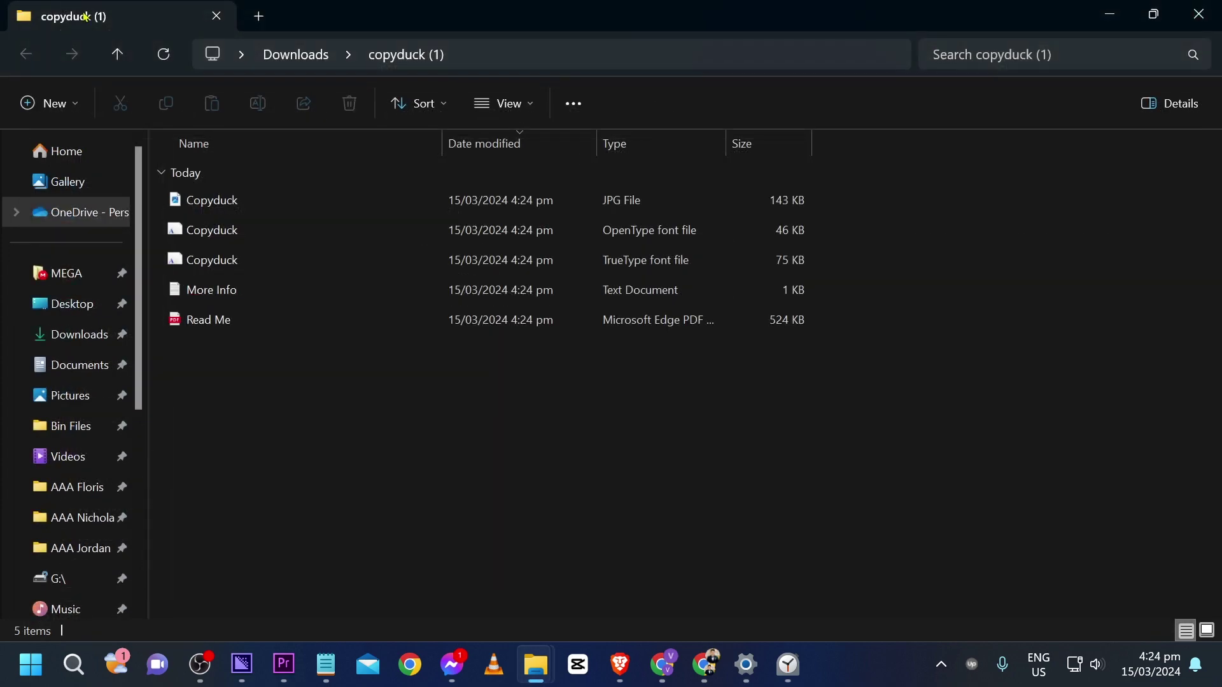
key("alt+Tab")
- Upload the Copyduck TrueType file from Downloads > copyduck (1) to Content > Files
left_click(137, 19)
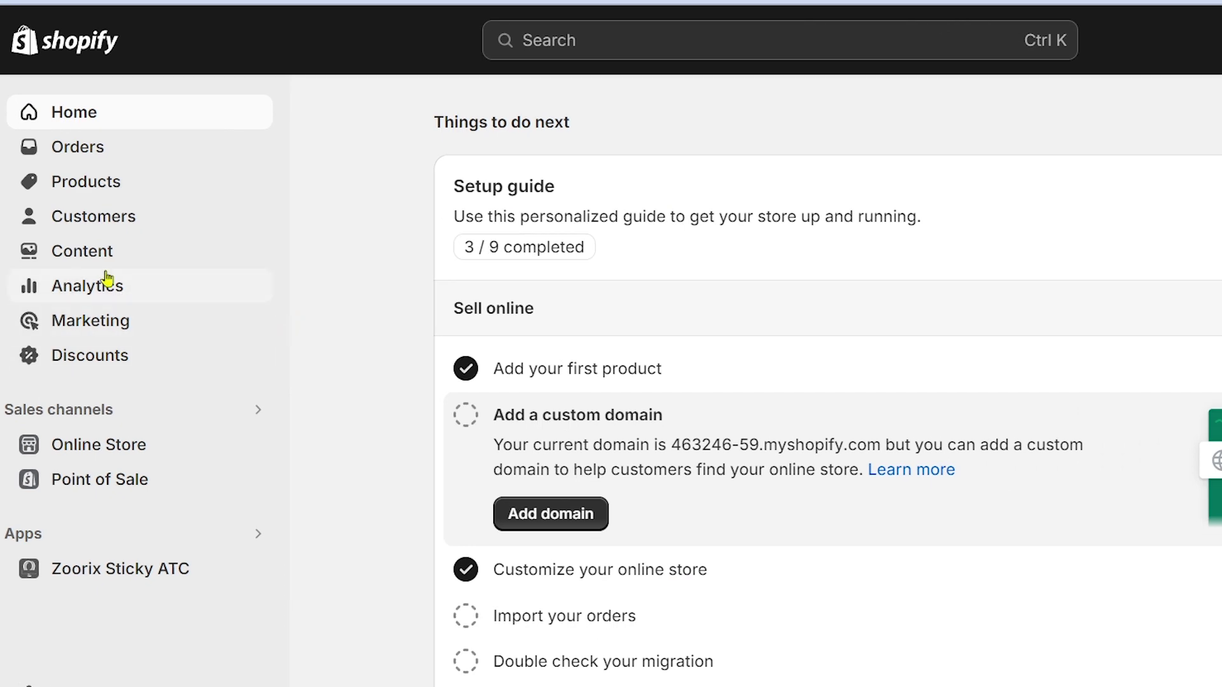
left_click(92, 254)
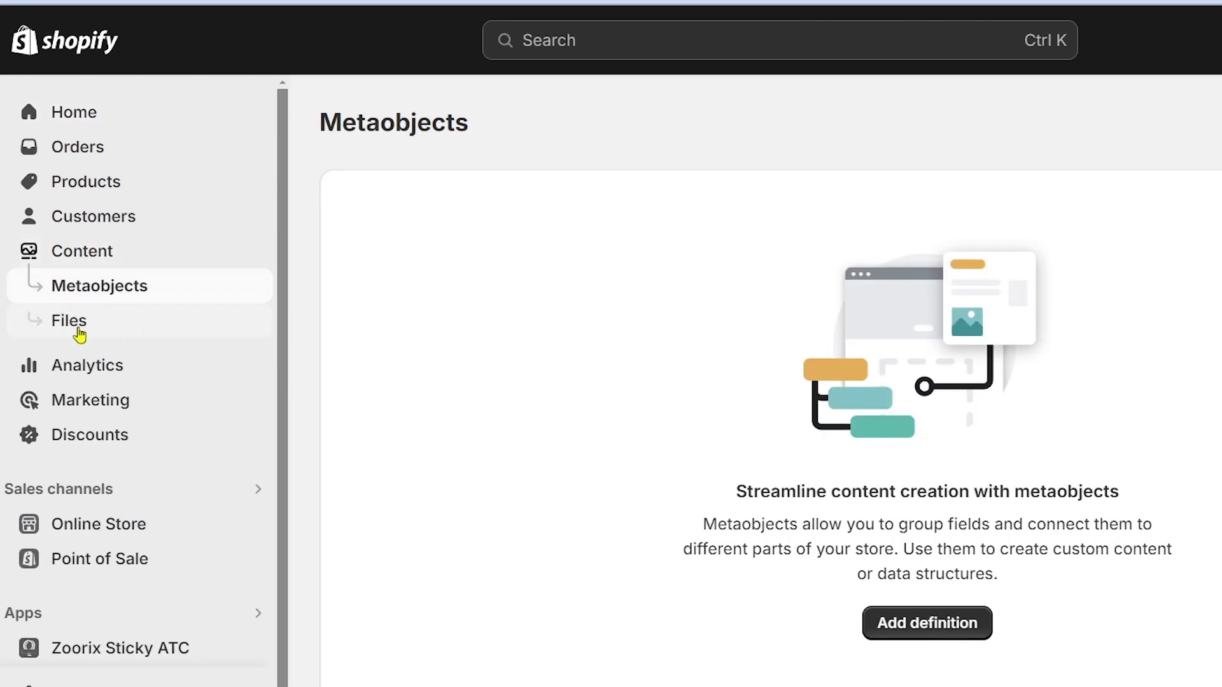
left_click(79, 332)
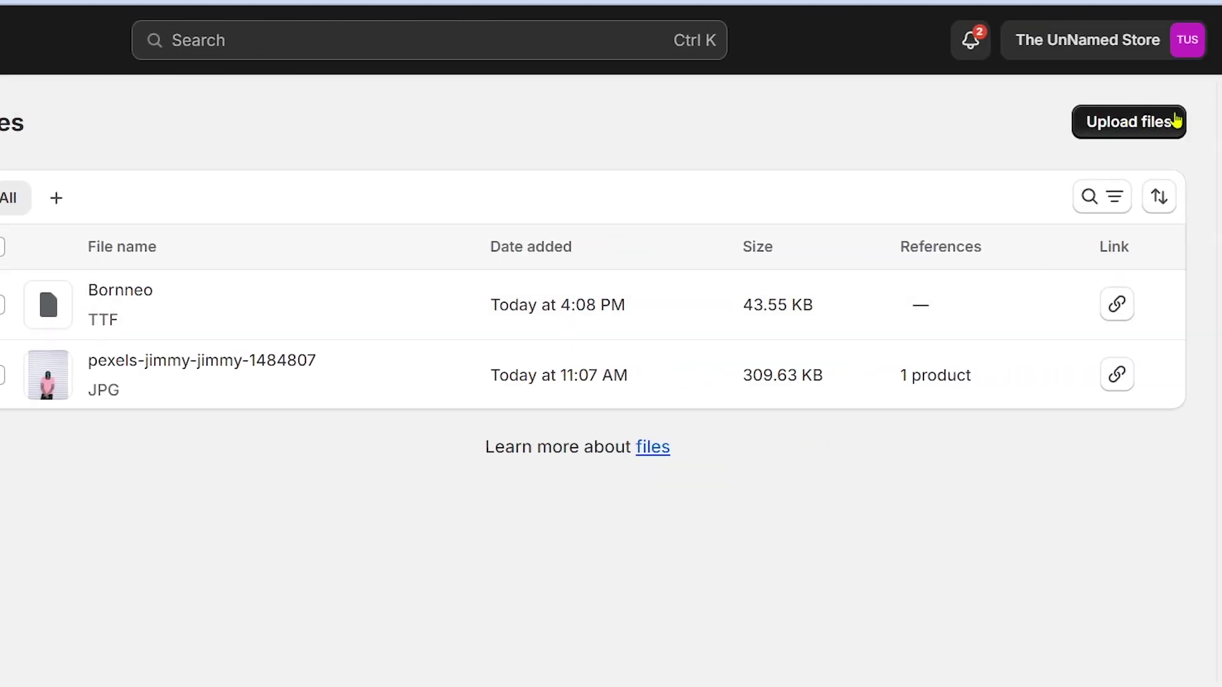
left_click(1134, 127)
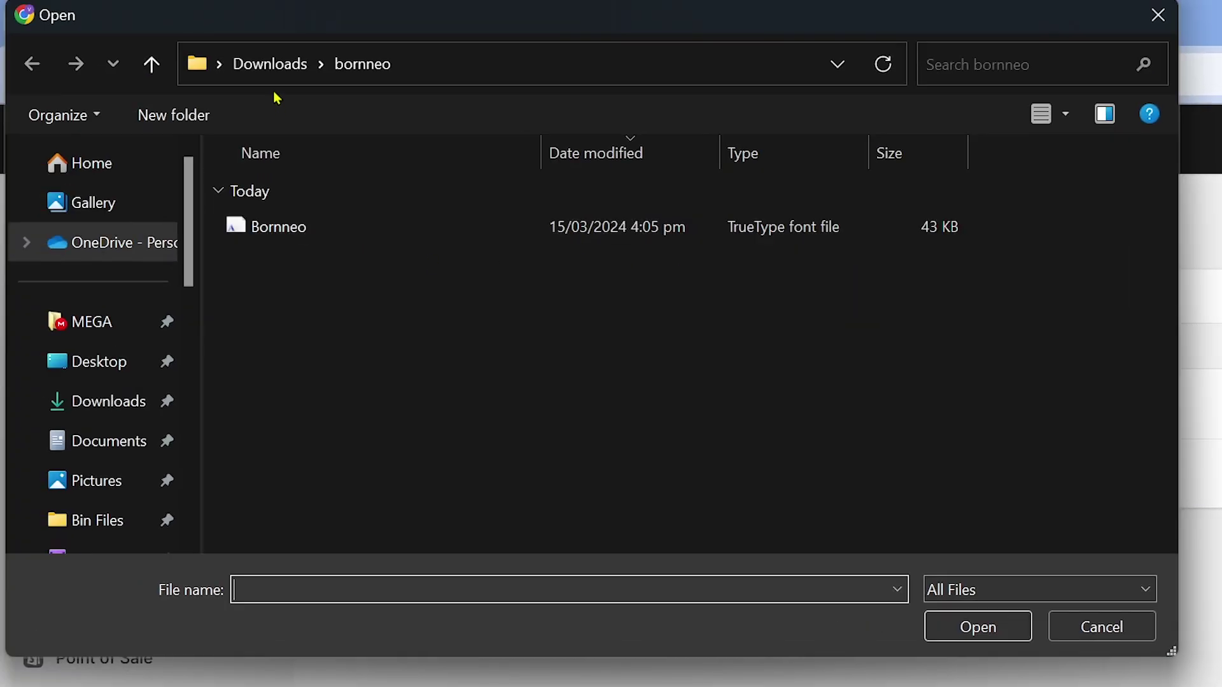
left_click(274, 64)
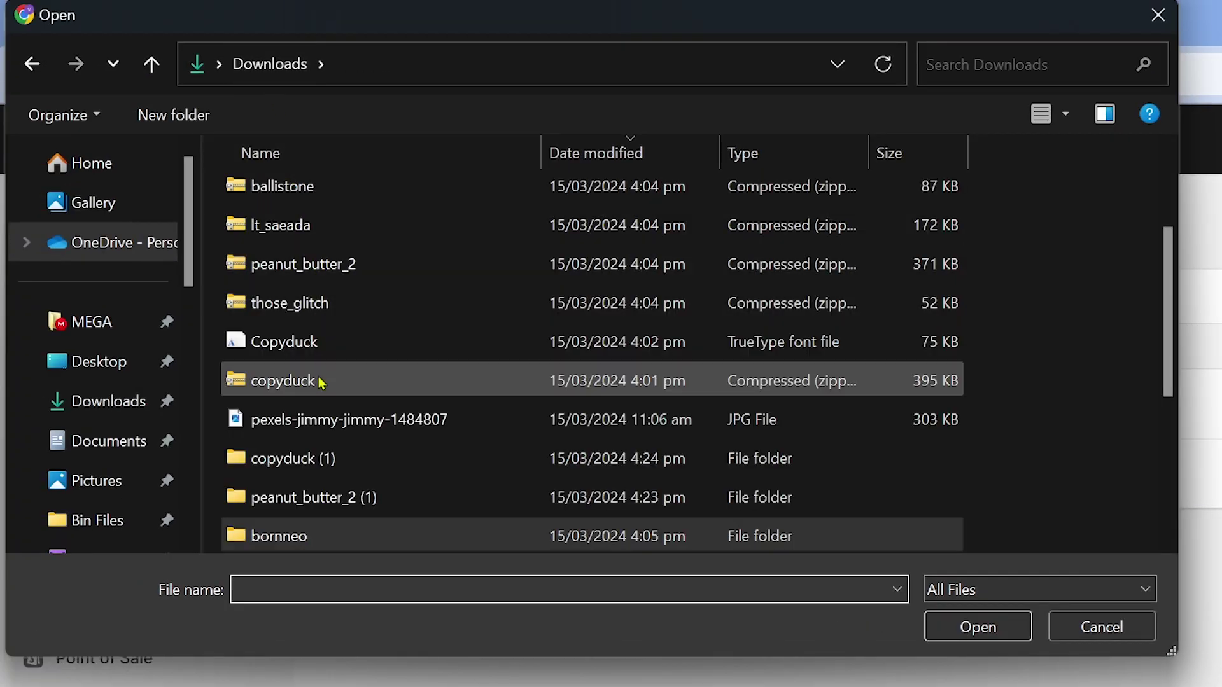
double_click(328, 459)
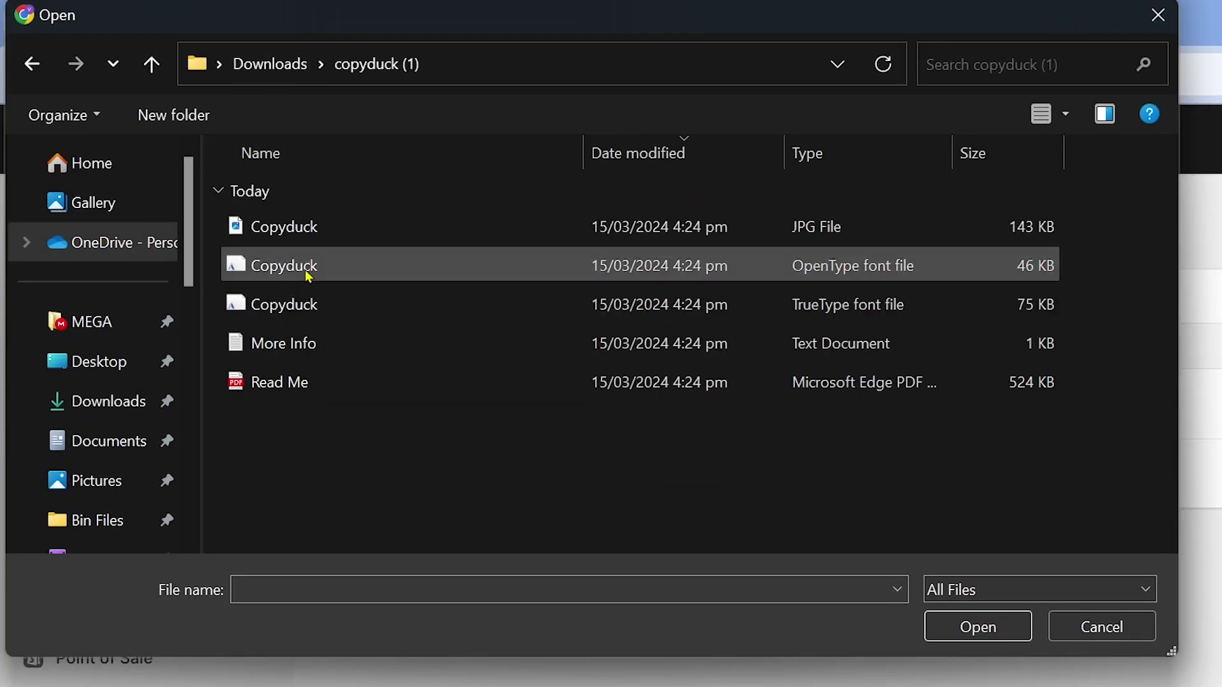
double_click(824, 305)
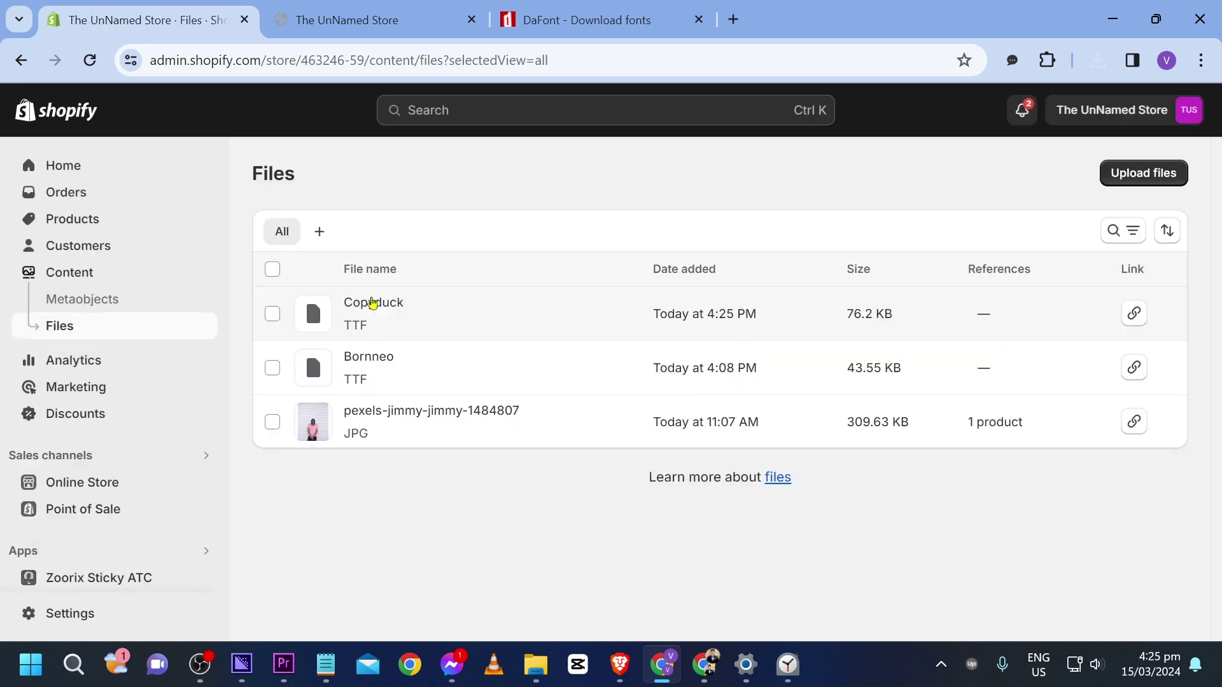
- Open the code editor for the Refresh theme
left_click(109, 469)
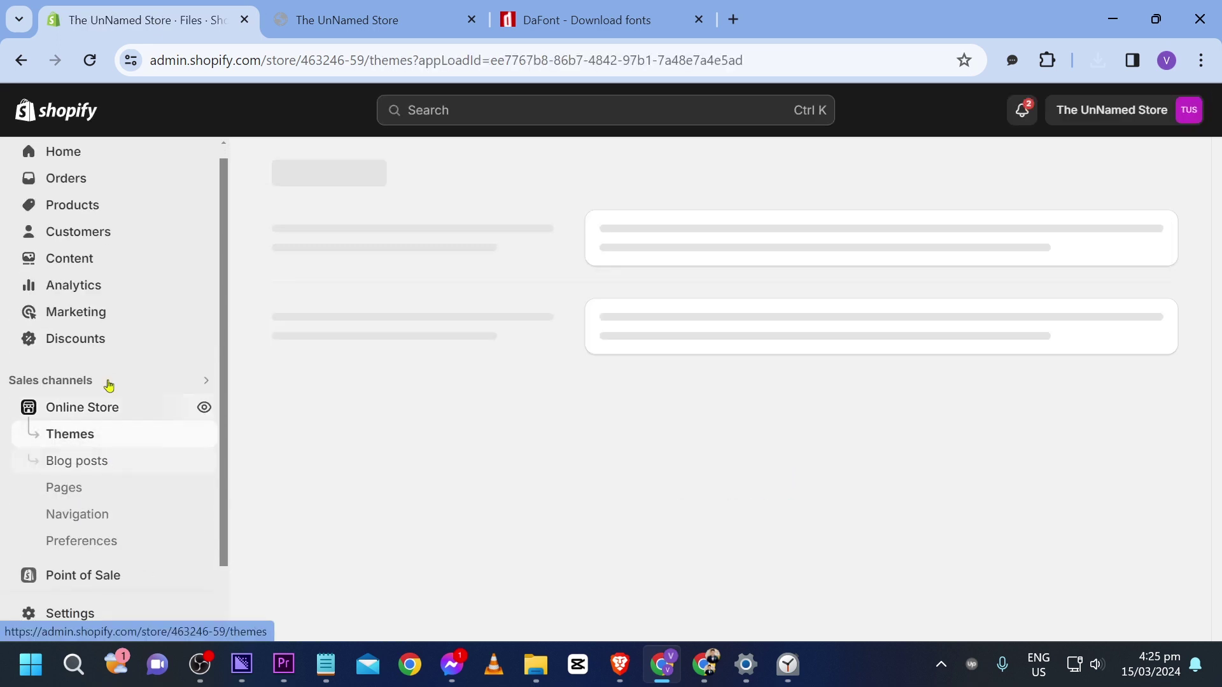
scroll(105, 407, "down", 1)
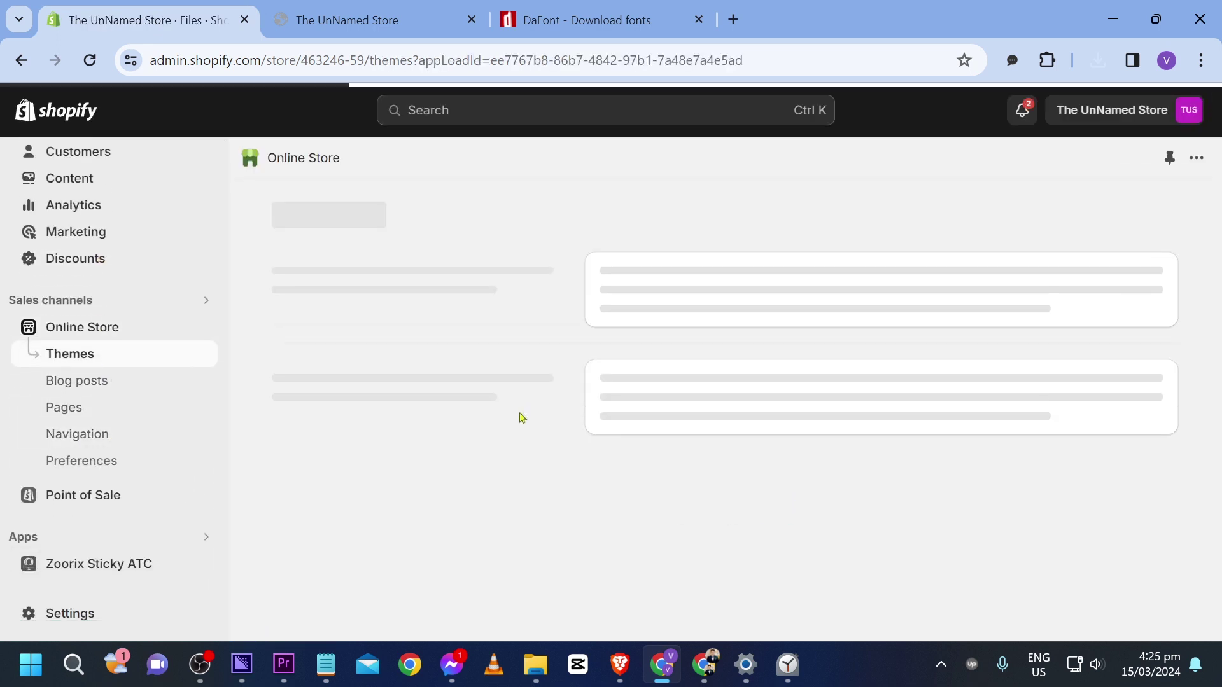
scroll(994, 356, "down", 4)
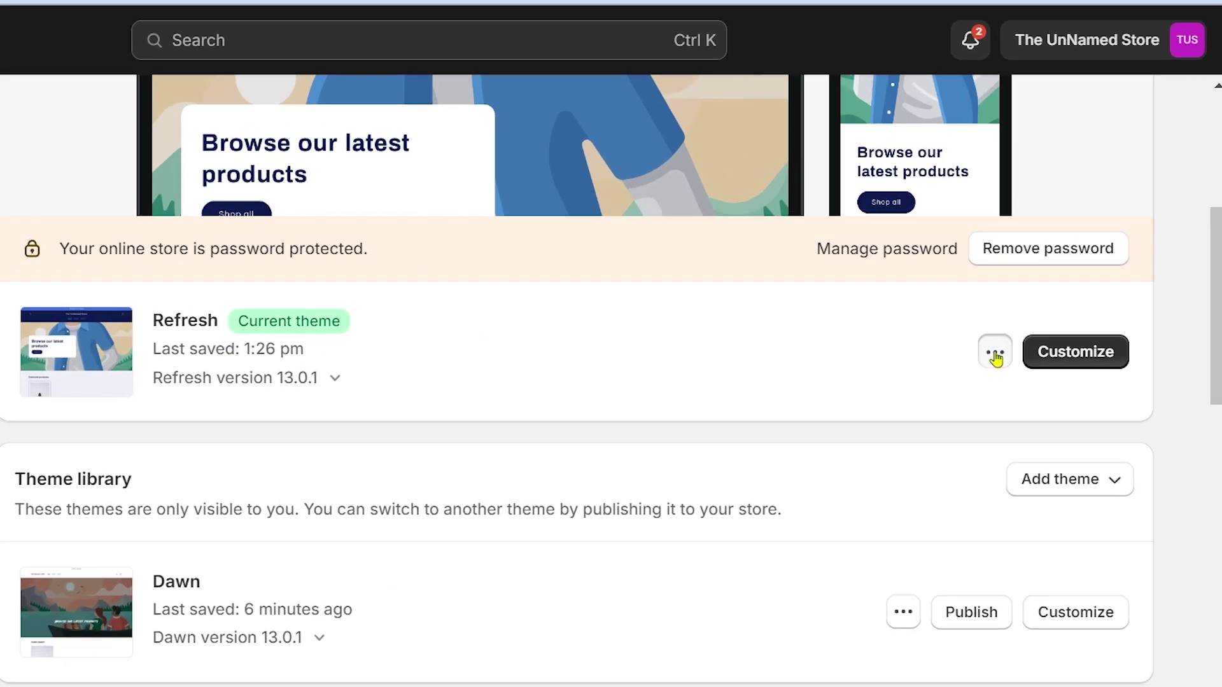
left_click(1041, 354)
left_click(938, 544)
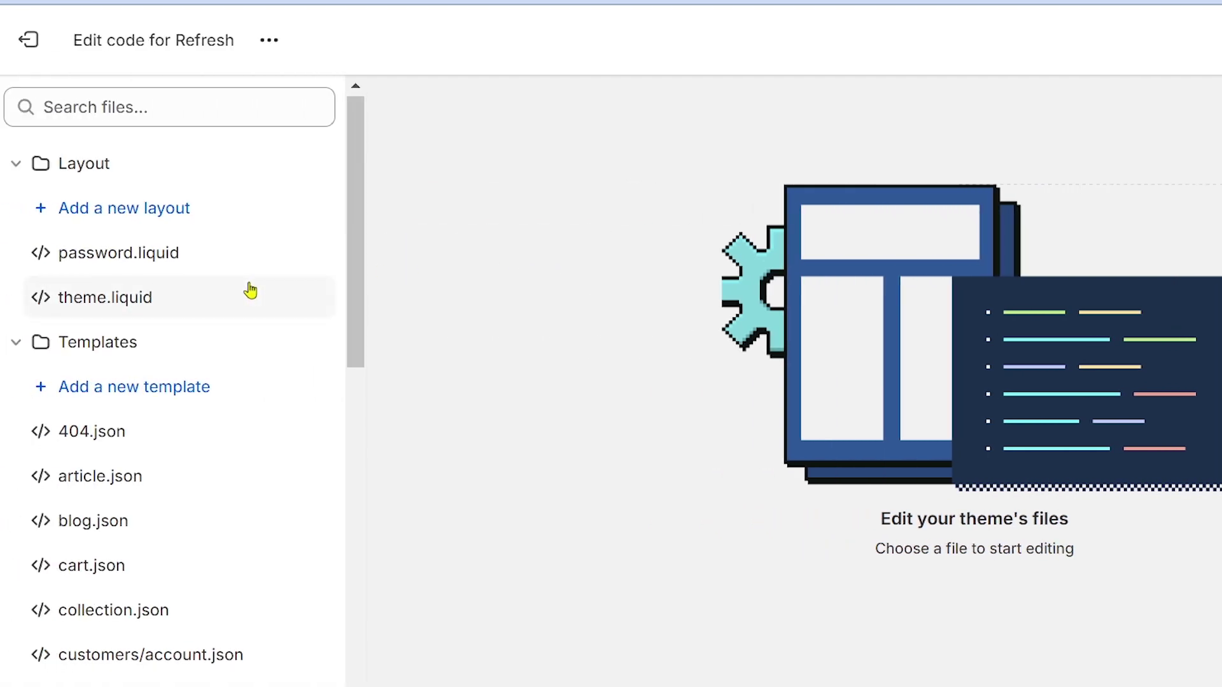
- Add a new section file named sample-custom-font under Sections
scroll(251, 289, "down", 10)
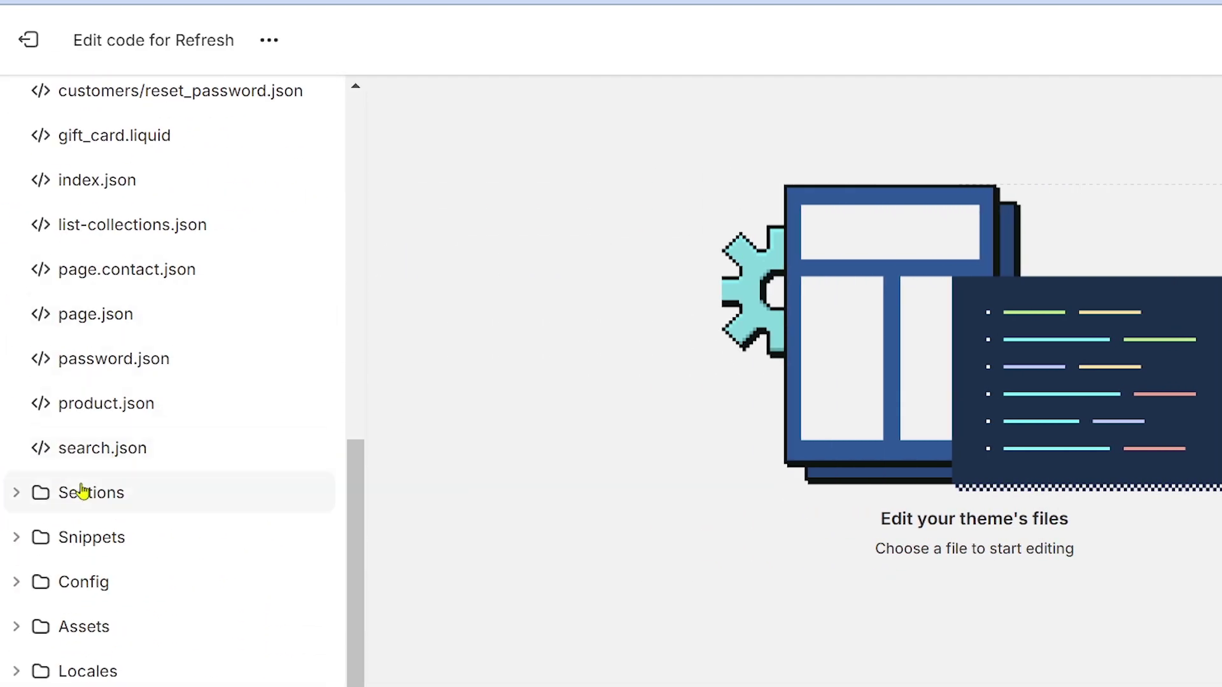
left_click(82, 490)
scroll(220, 295, "down", 4)
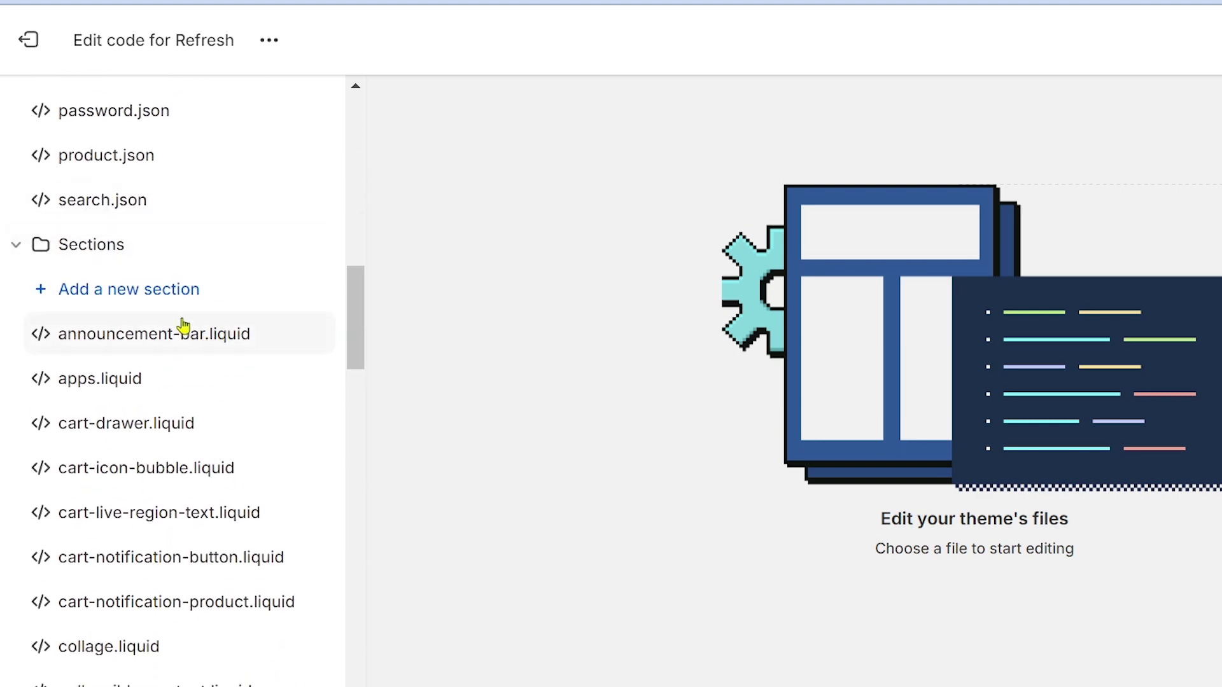
left_click(158, 299)
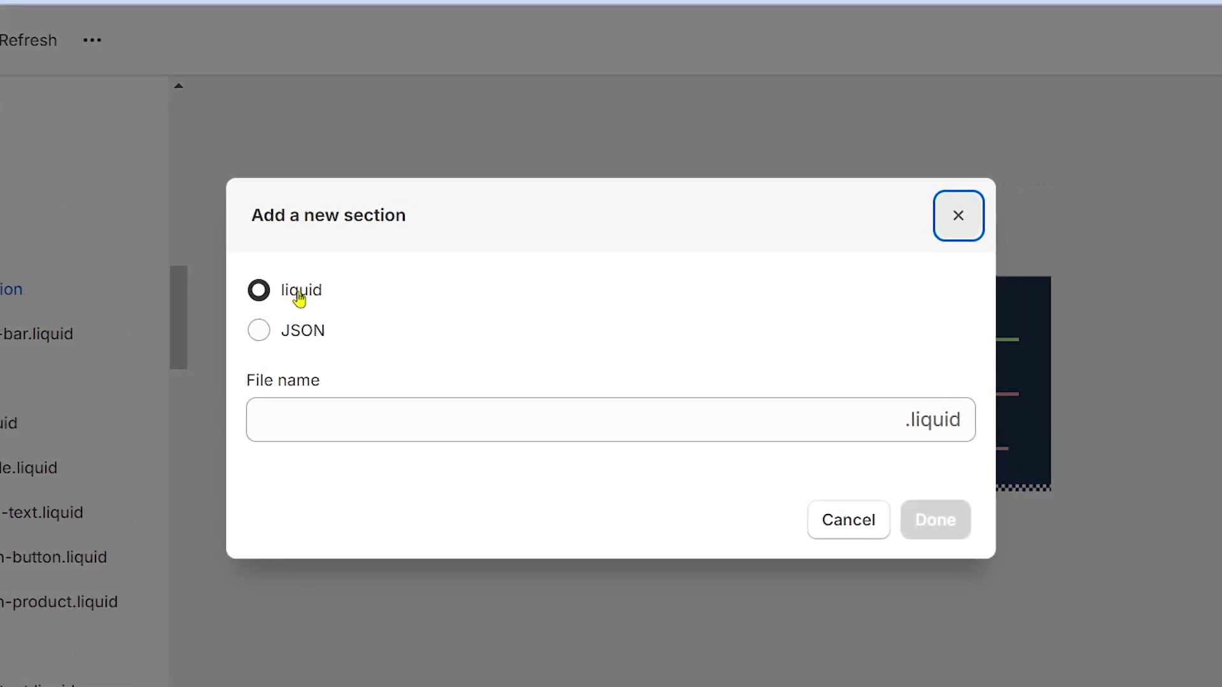
left_click(308, 423)
type("sample-c")
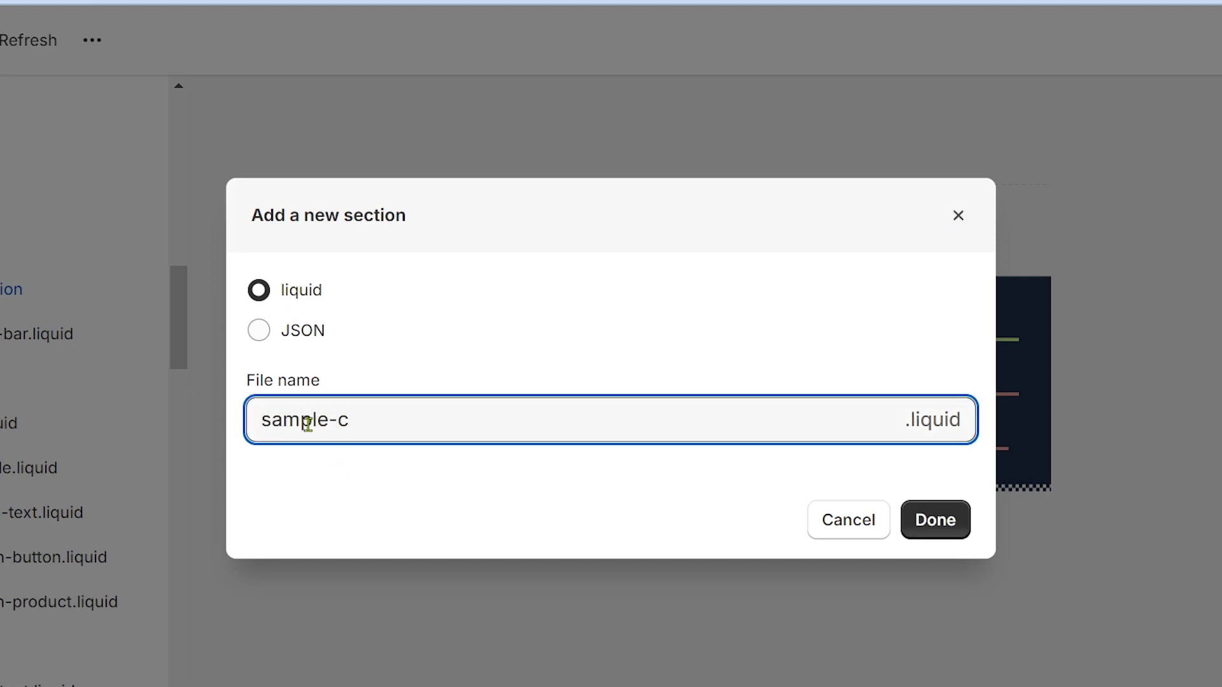
type("ustom-font")
left_click(949, 509)
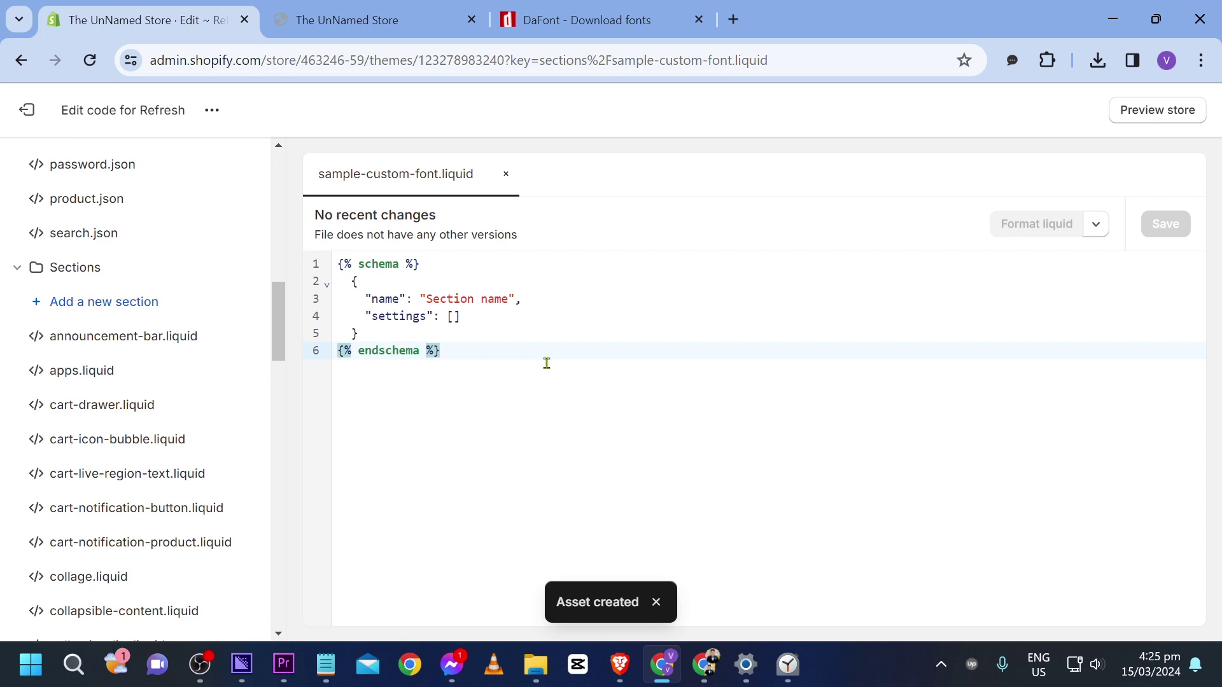
- Replace the default code in sample-custom-font.liquid with the Notepad font schema and save
key("ctrl+a")
key("Return")
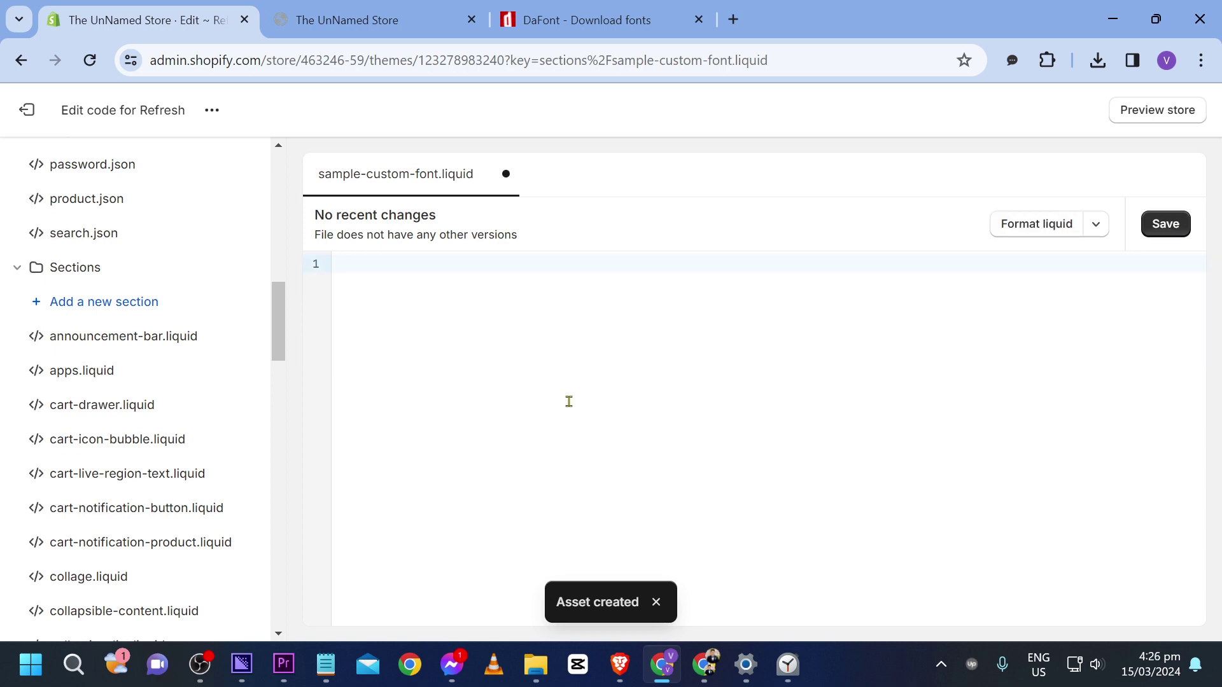
key("alt+Tab")
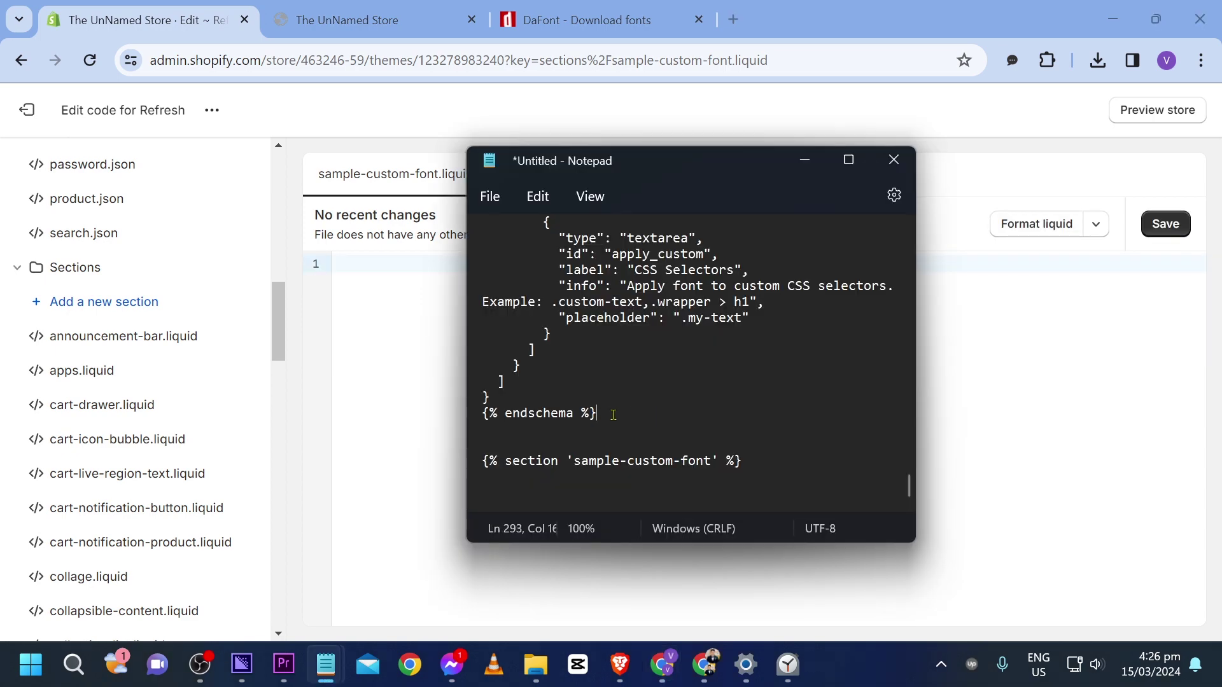
key("ctrl+a")
left_click(438, 326)
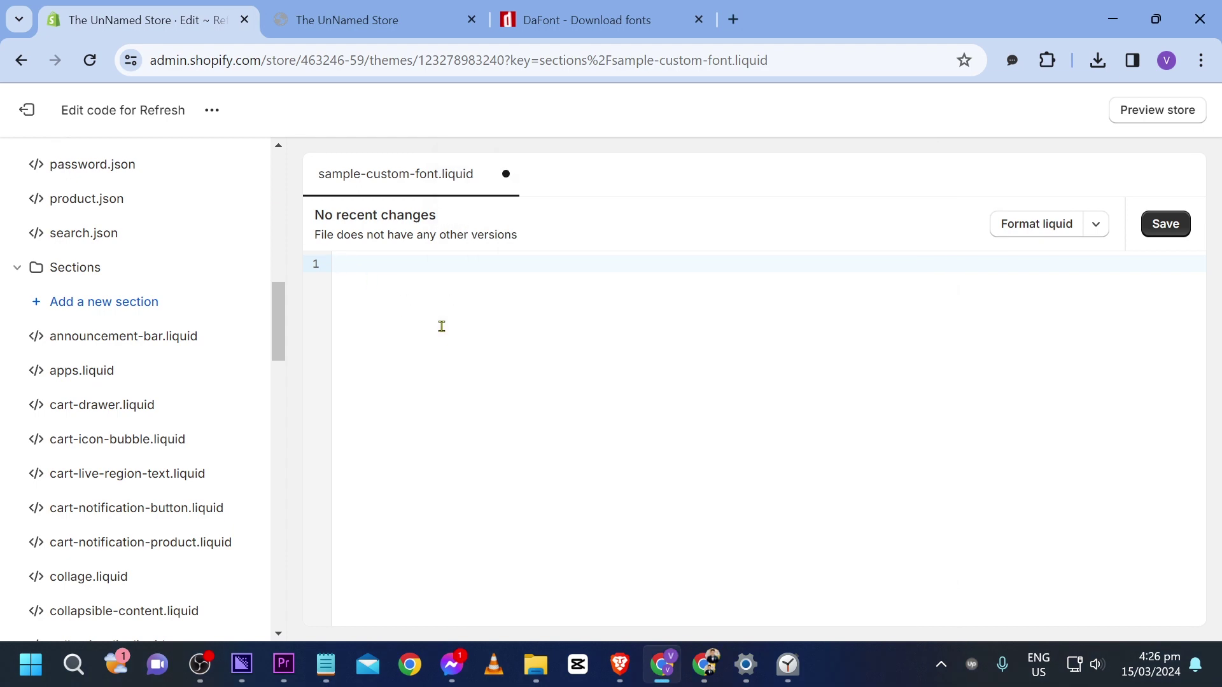
key("ctrl+v")
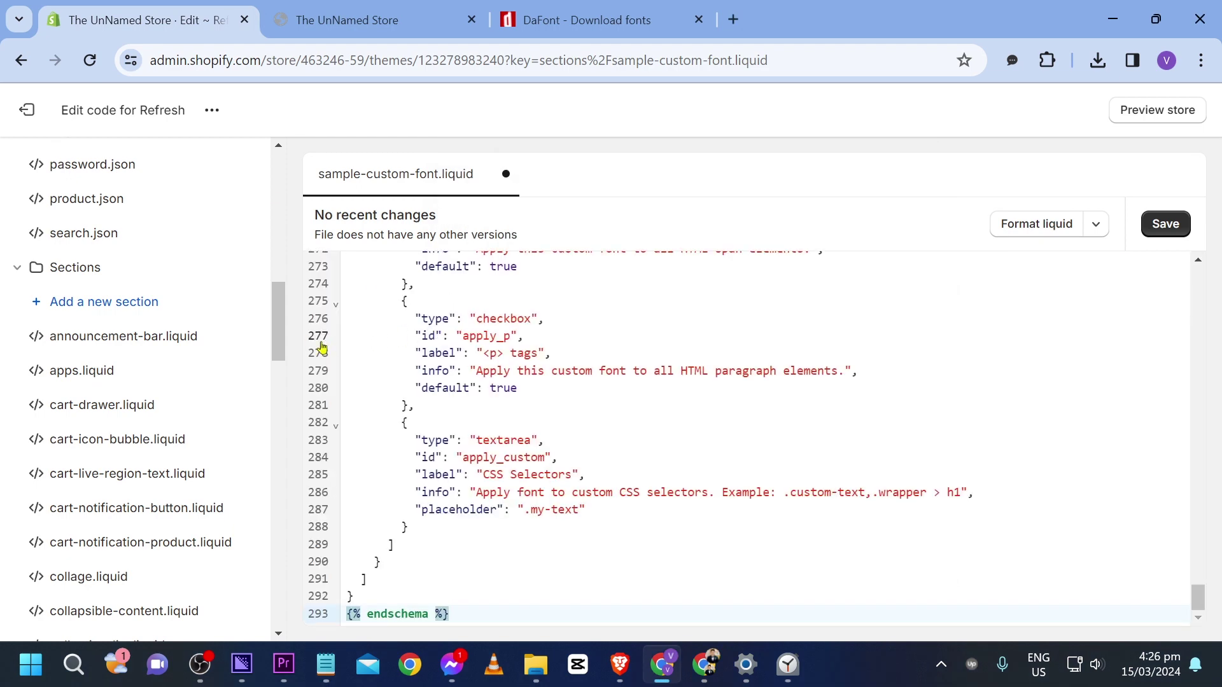
scroll(467, 381, "up", 20)
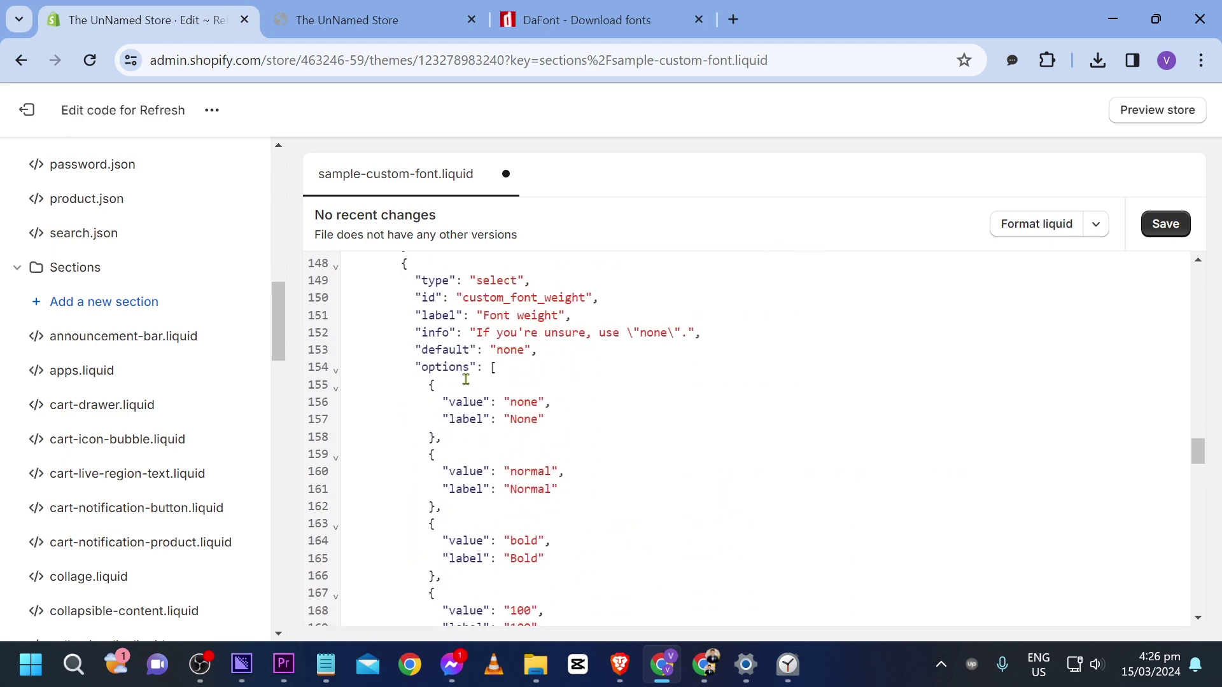
scroll(467, 381, "up", 13)
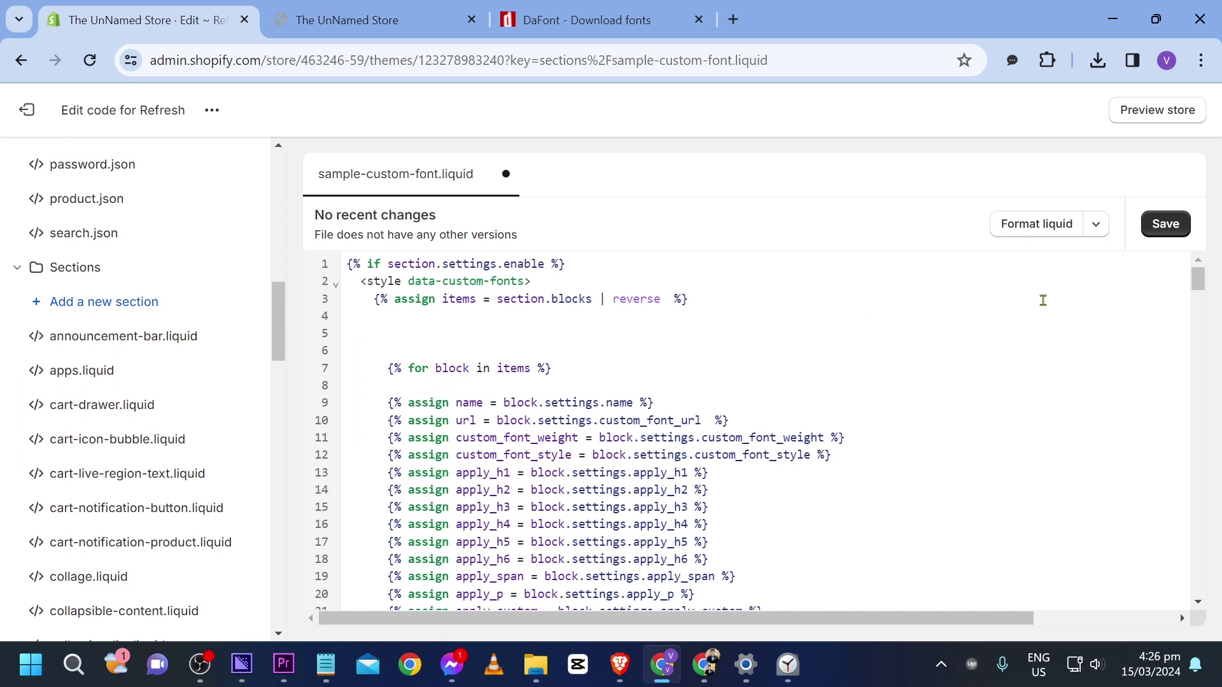
left_click(1165, 224)
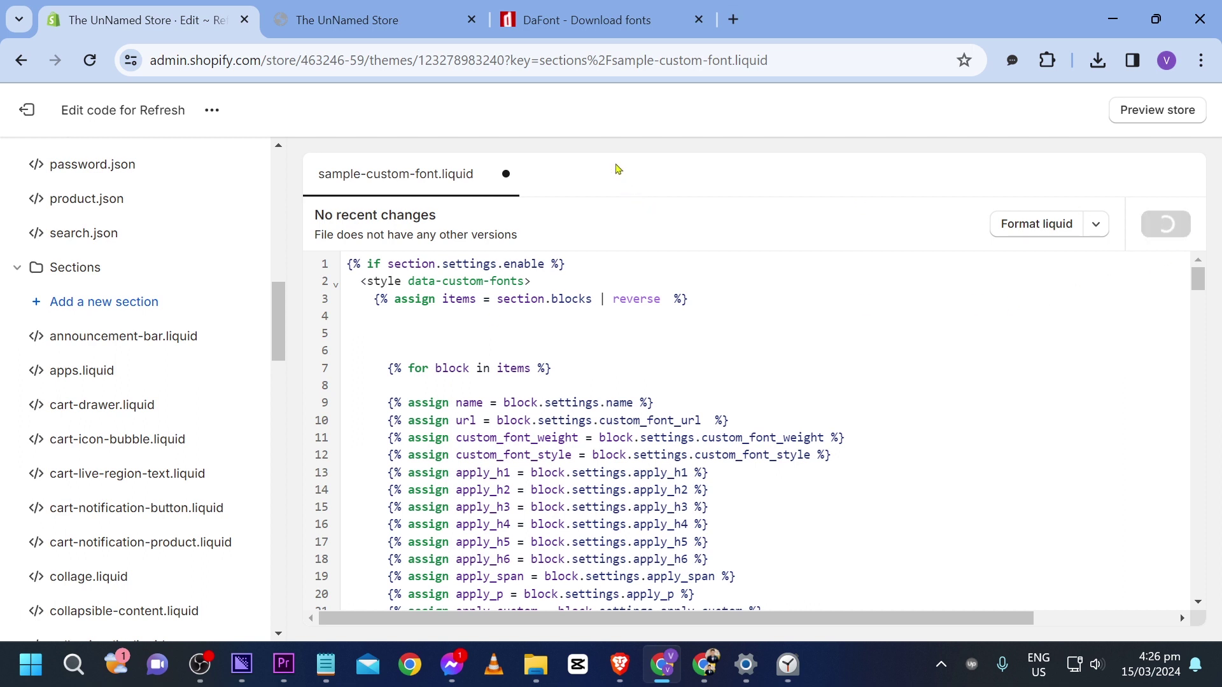
scroll(70, 325, "up", 5)
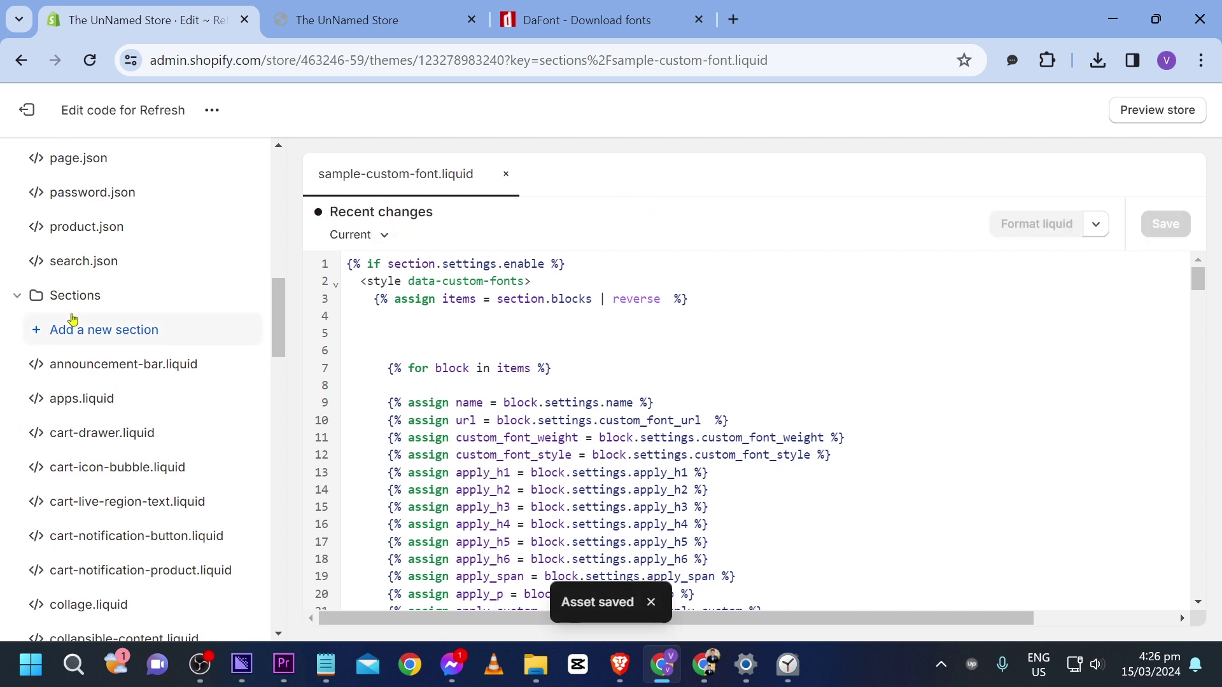
- Find the opening <body tag on line 285 of theme.liquid
left_click(152, 315)
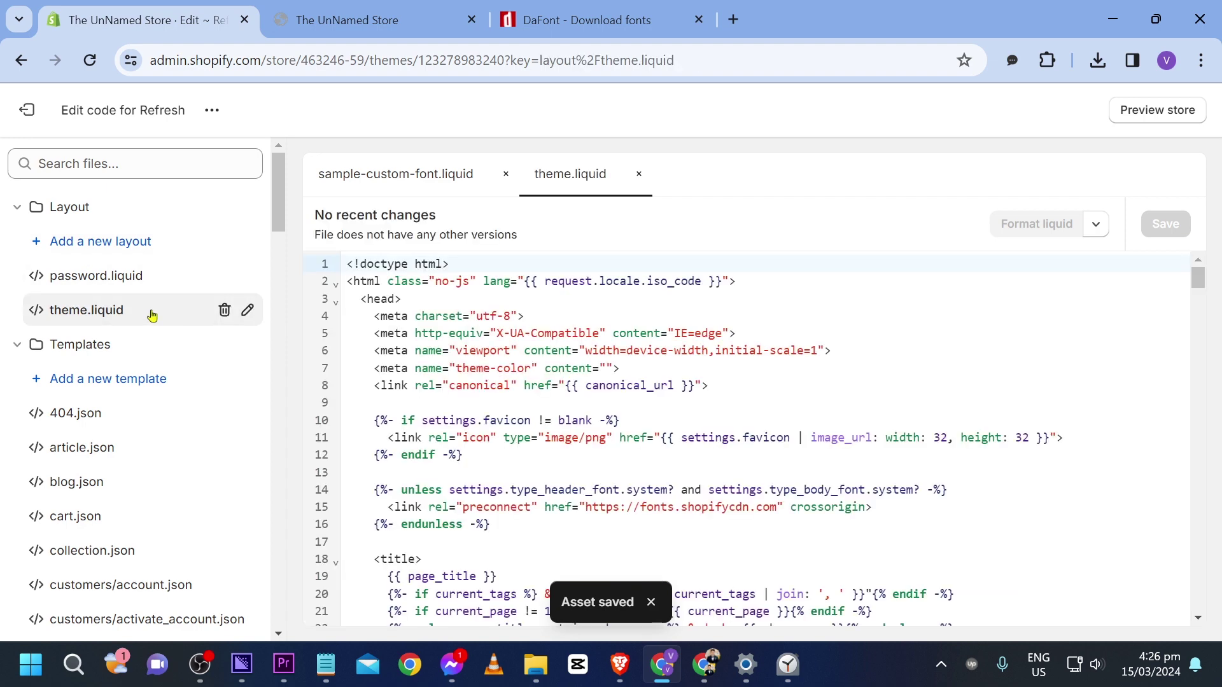
left_click(463, 318)
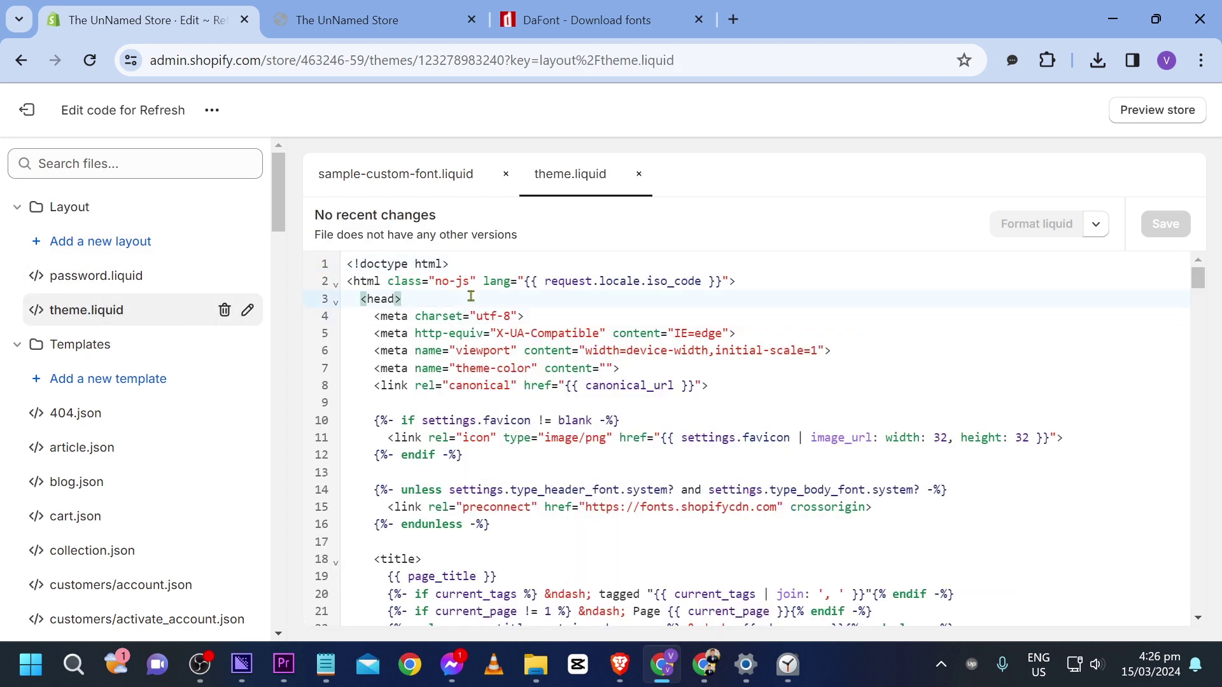
key("ctrl+f")
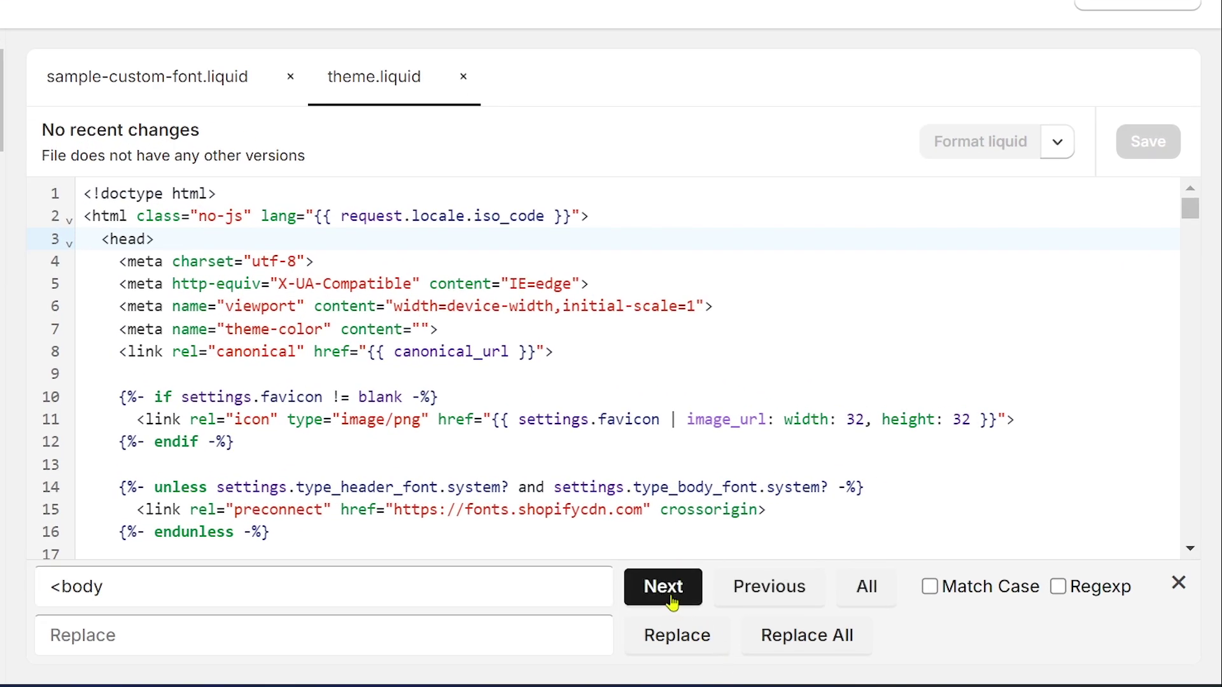
left_click(790, 572)
scroll(207, 280, "down", 4)
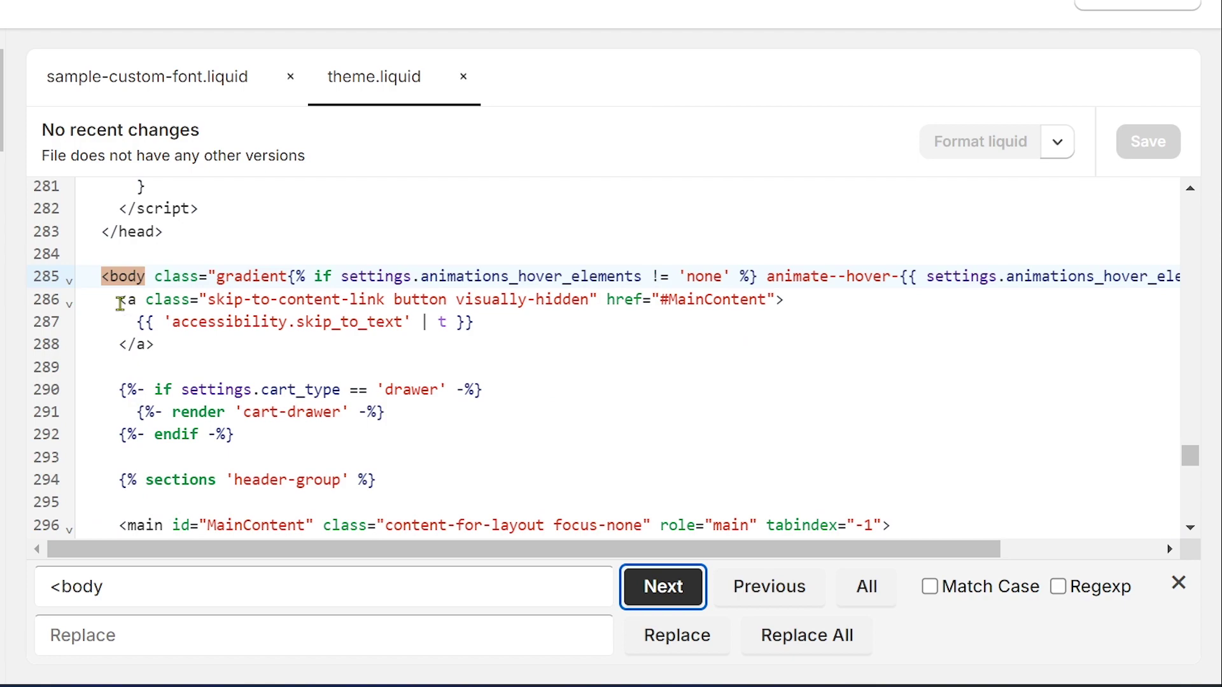
- Copy the {% section 'sample-custom-font' %} line from Notepad
mouse_move(127, 684)
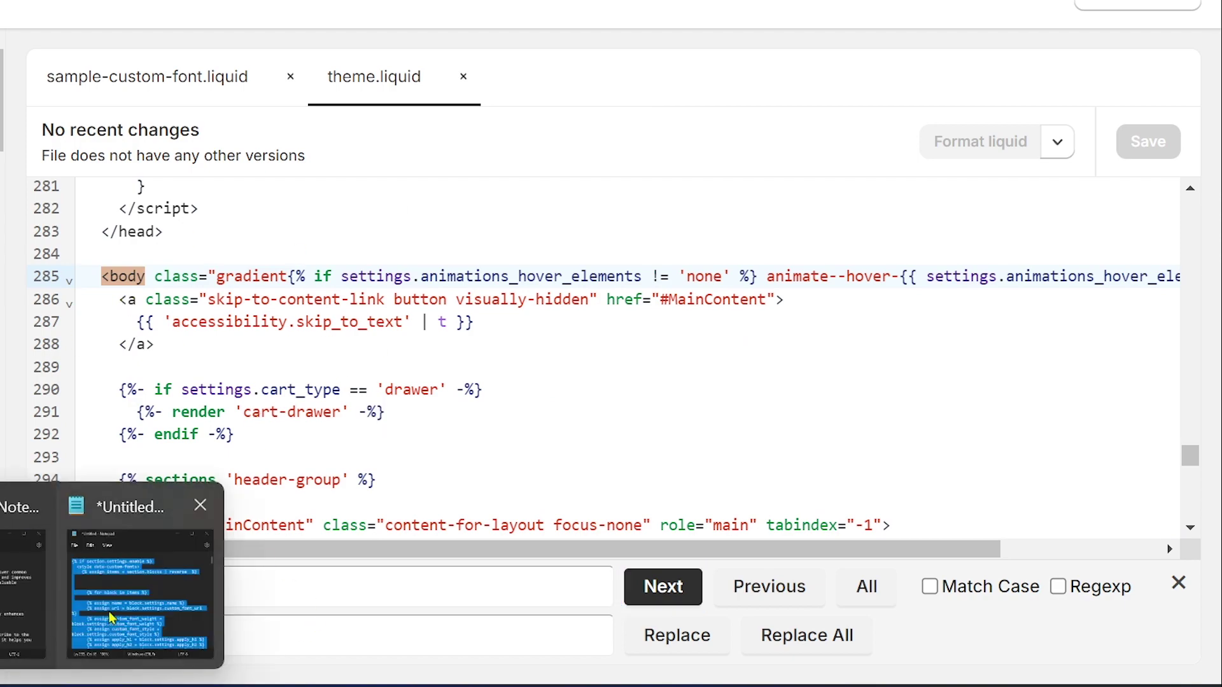
left_click(185, 573)
scroll(708, 305, "down", 10)
scroll(708, 305, "down", 15)
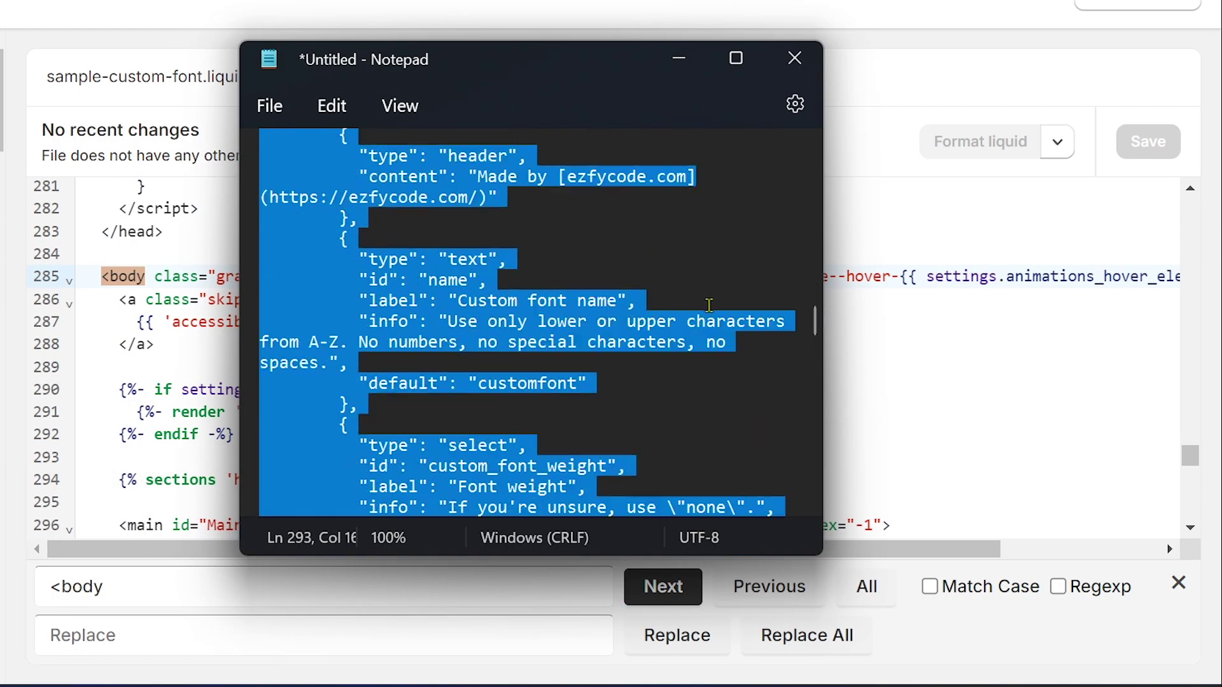
left_click(521, 385)
scroll(521, 384, "down", 5)
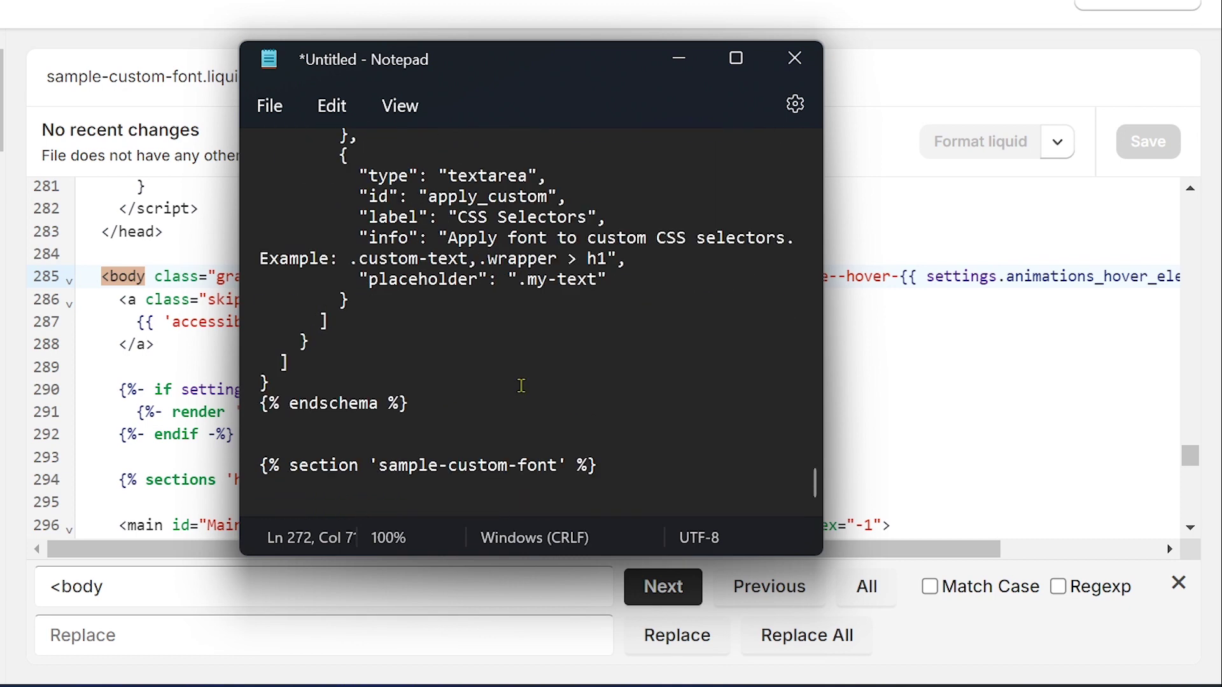
left_click_drag(623, 474, 210, 469)
key("ctrl+c")
key("alt+Tab")
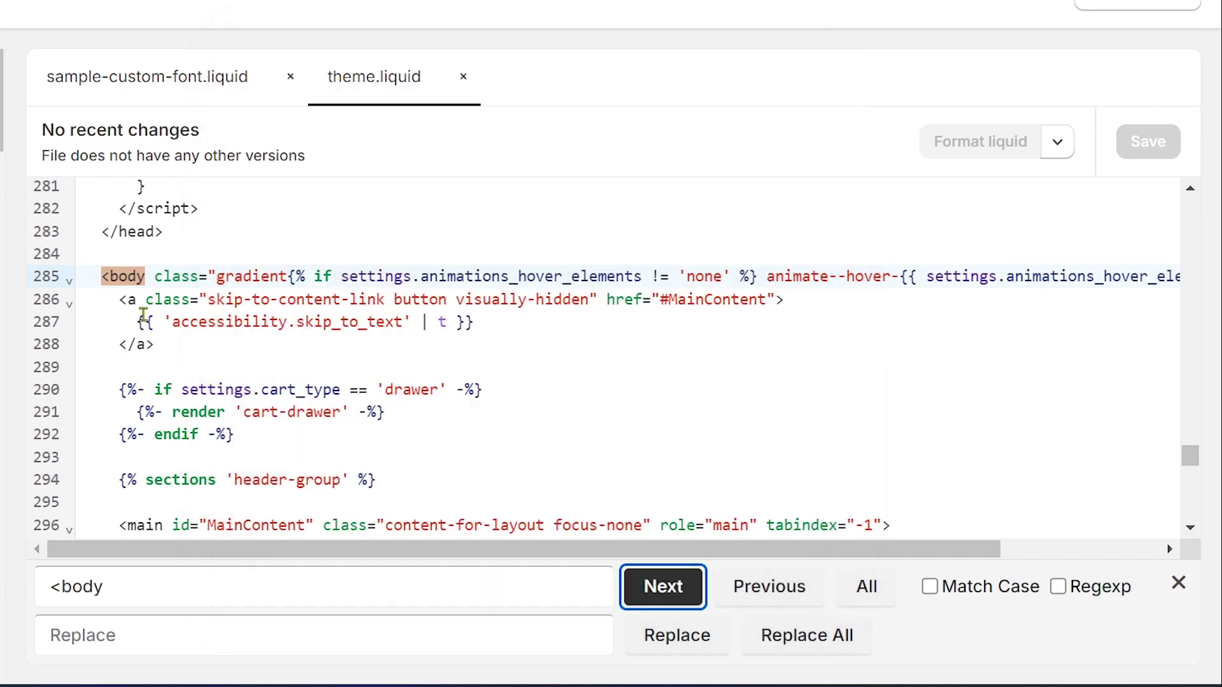
- Paste the section tag on its own line after <body and save theme.liquid
left_click(117, 305)
key("ctrl+v")
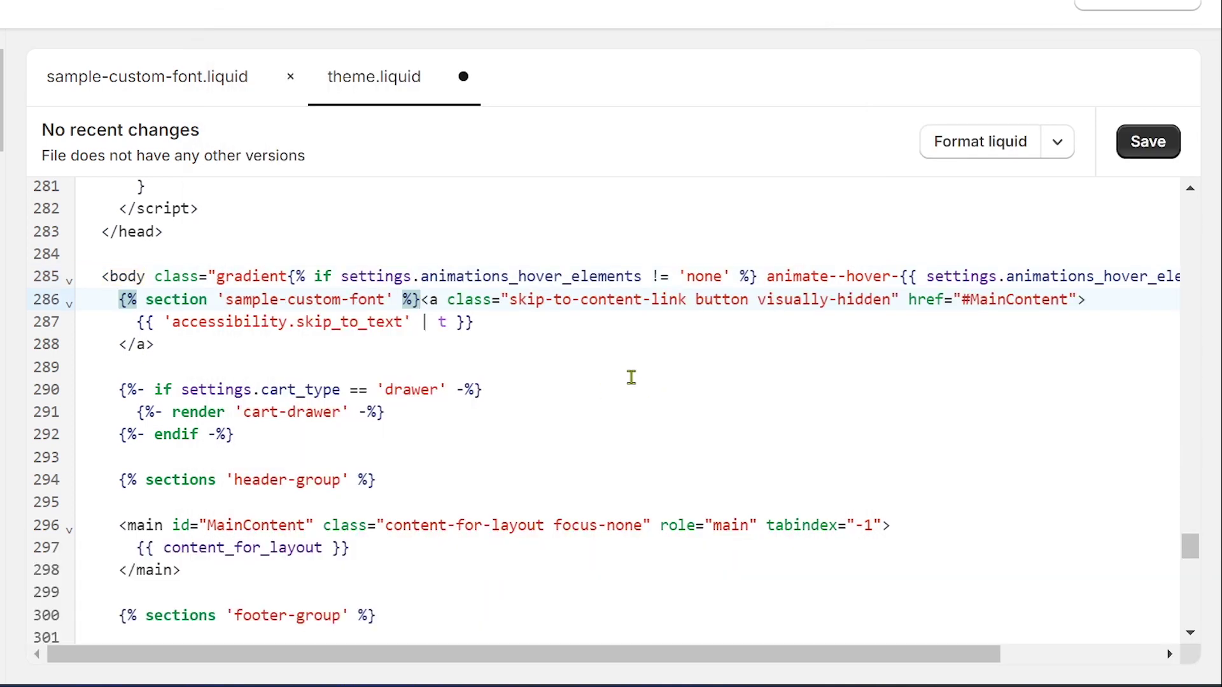
key("Return")
key("Return")
left_click(265, 299)
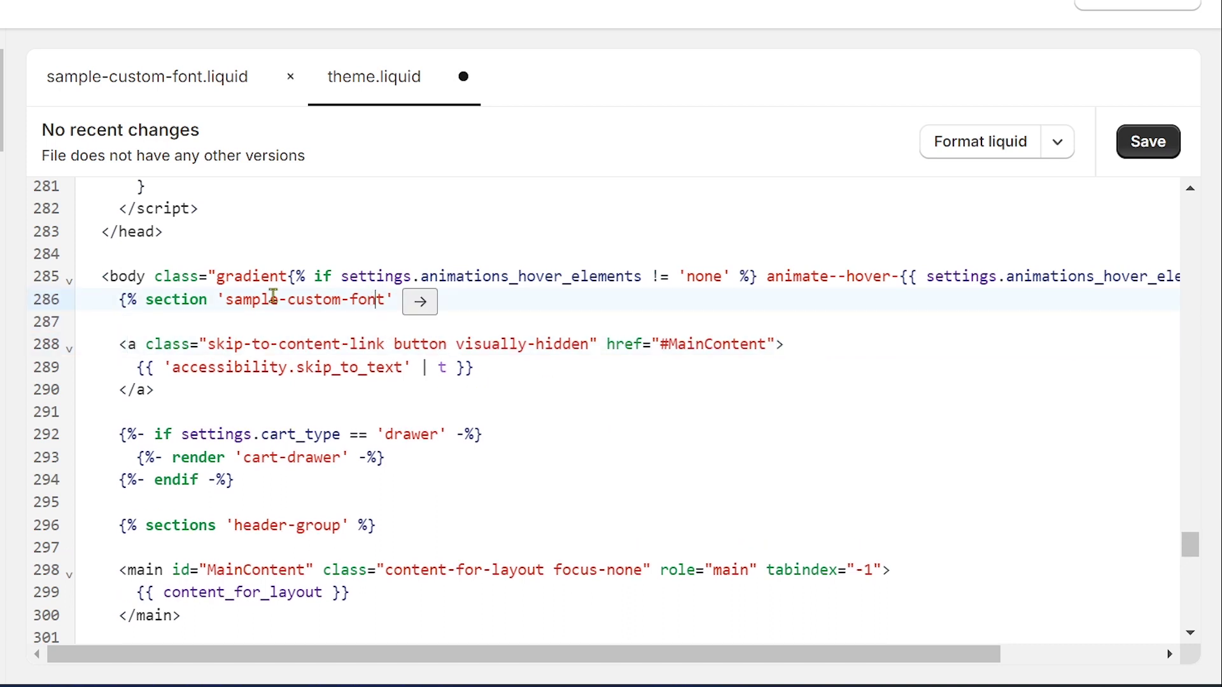
left_click_drag(278, 299, 295, 299)
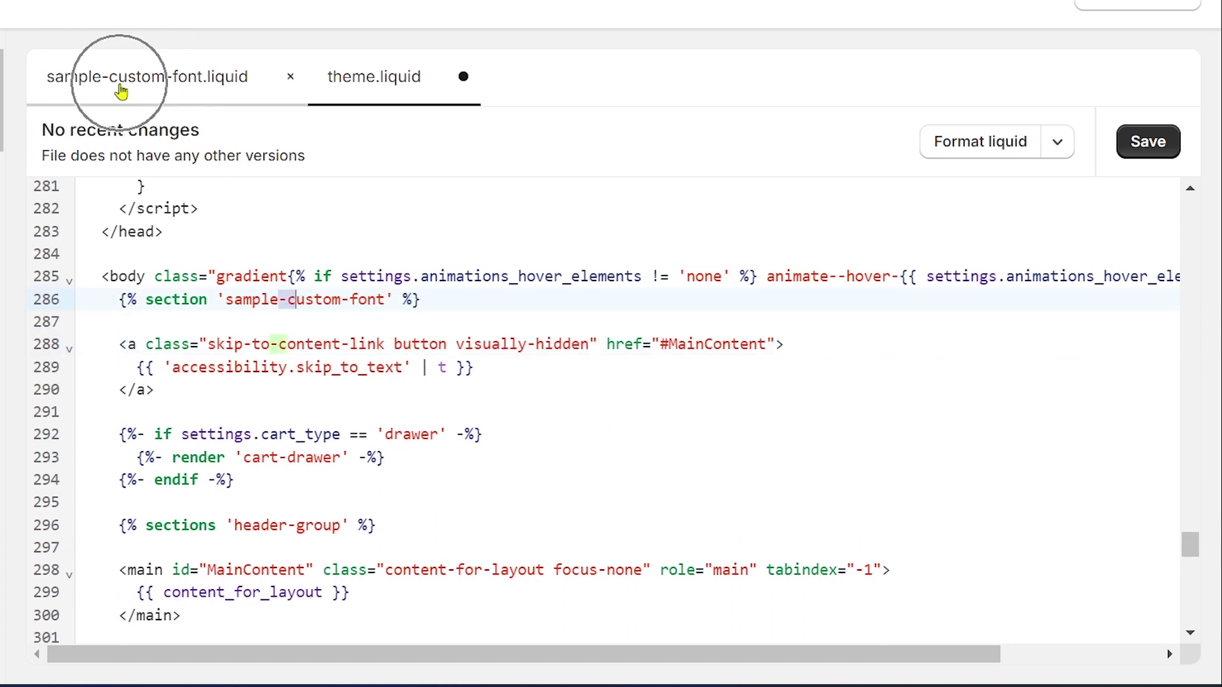
left_click(1152, 143)
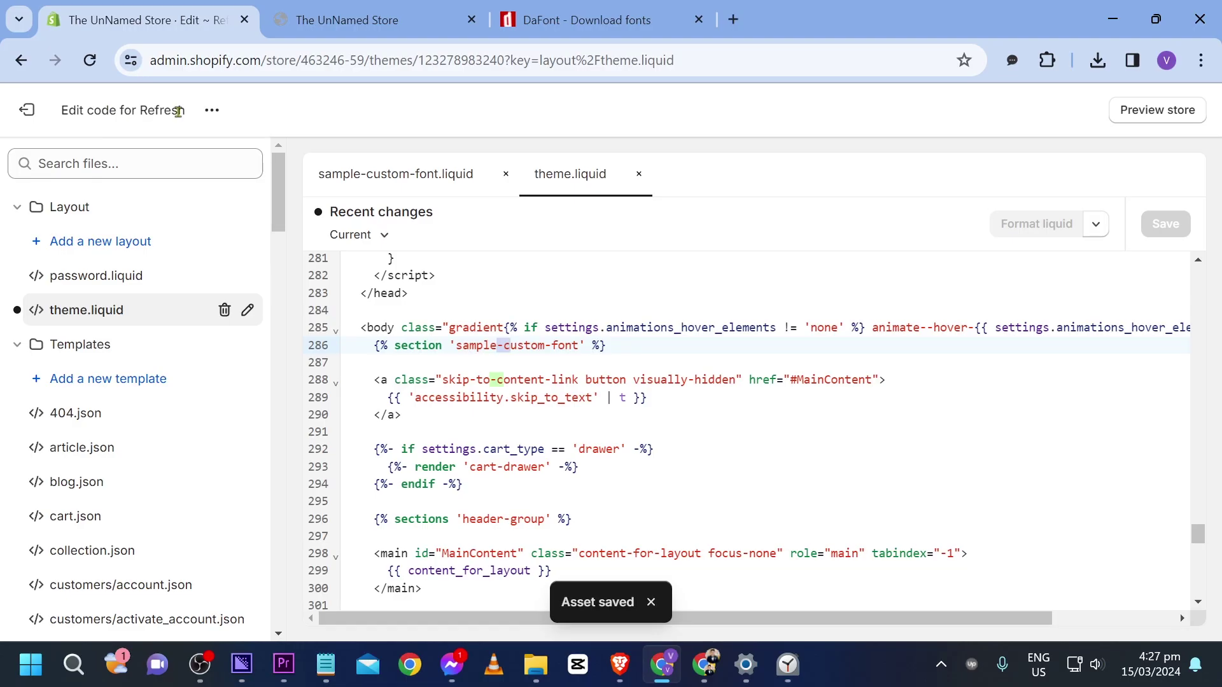
- Open Customize theme from the theme's menu and select Sample Custom Font in the sidebar
left_click(211, 111)
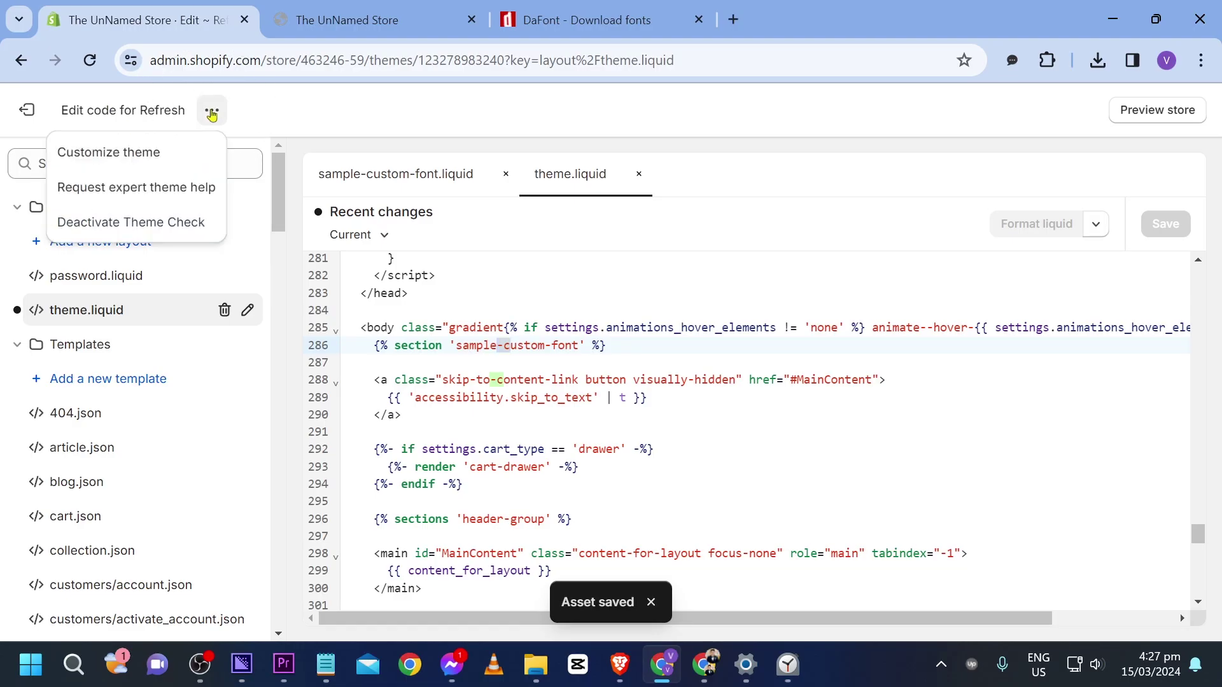
left_click(172, 150)
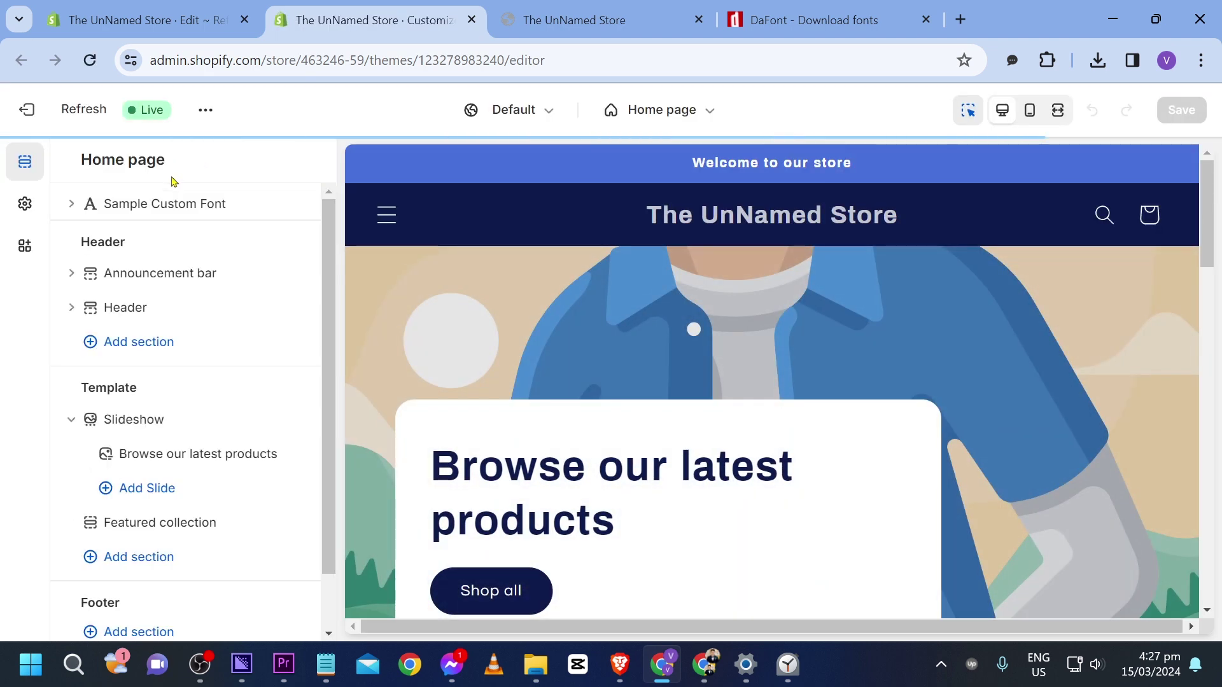
left_click(178, 209)
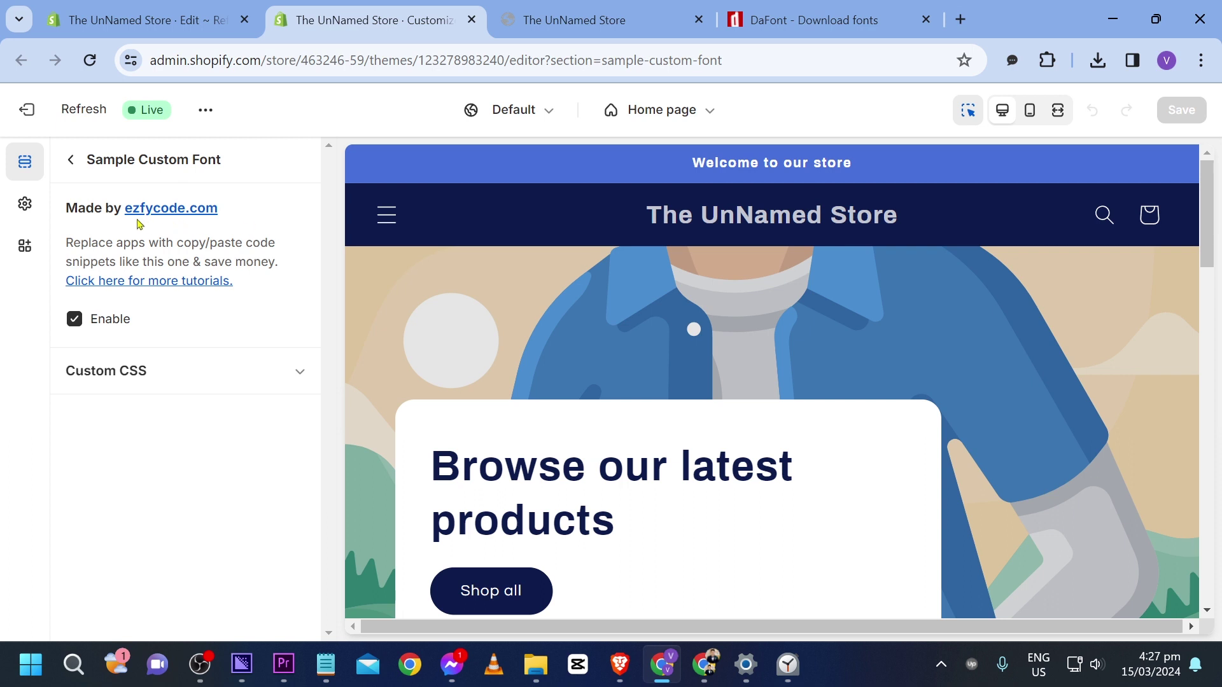
- Add a Font block to Sample Custom Font and open its files panel link in a new tab
left_click(71, 159)
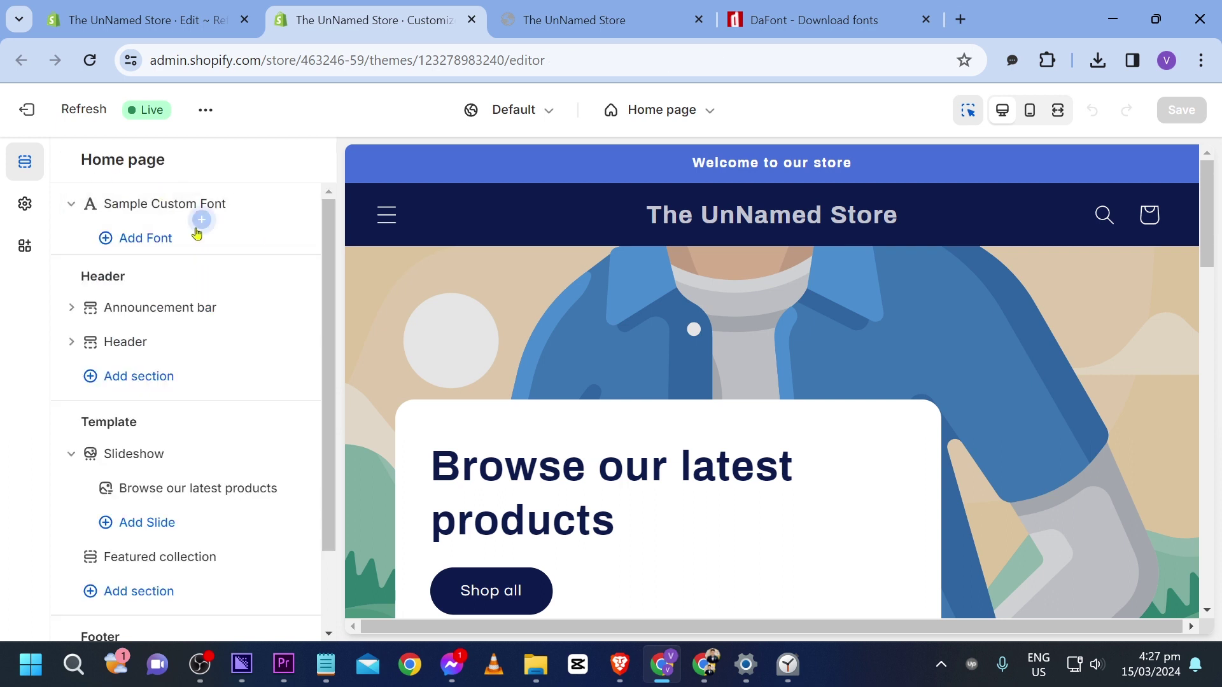
left_click(159, 239)
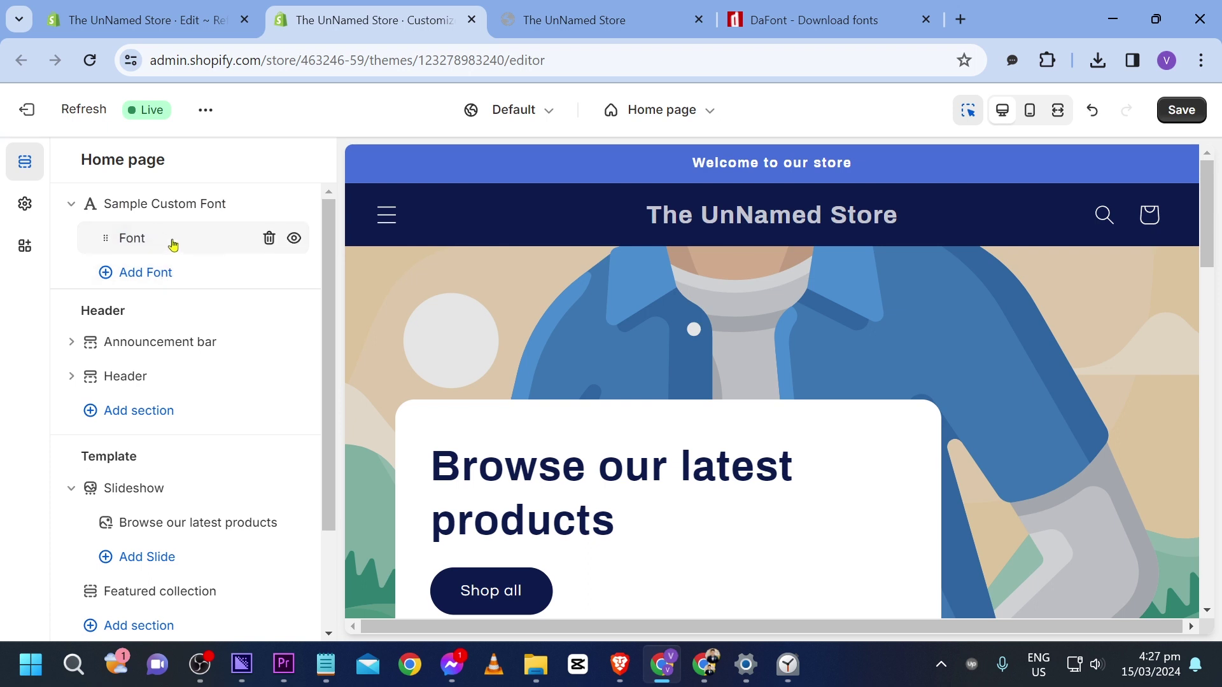
left_click(185, 246)
scroll(217, 400, "down", 4)
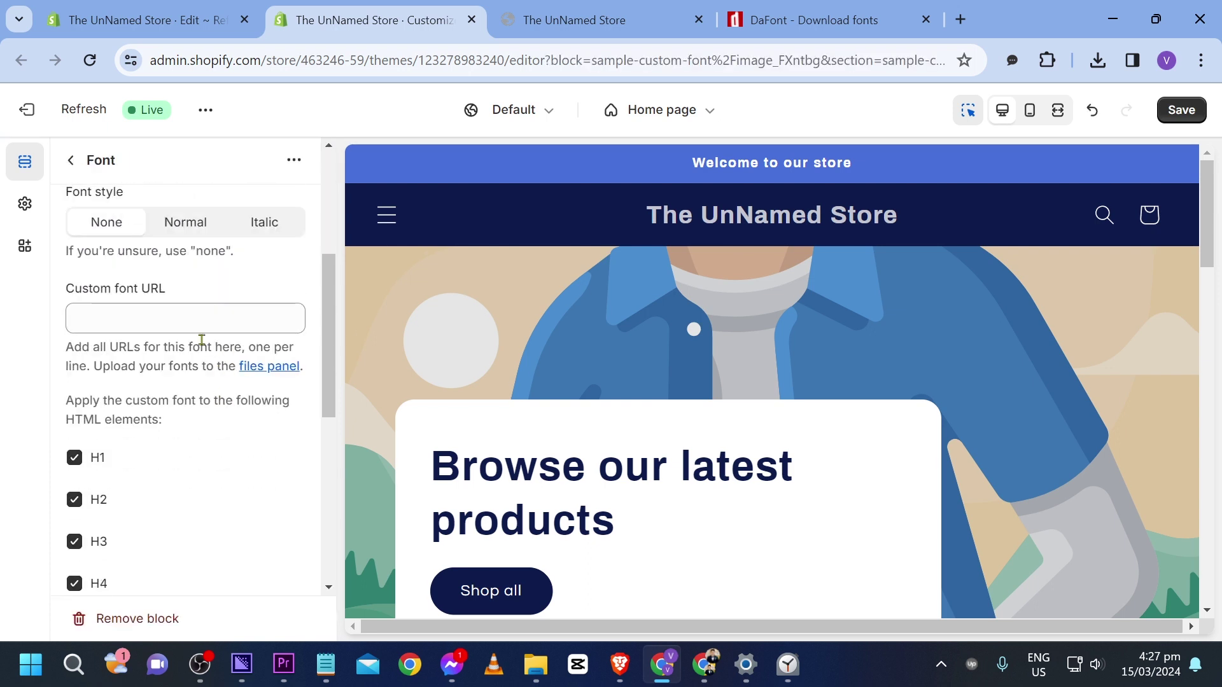
left_click(275, 367)
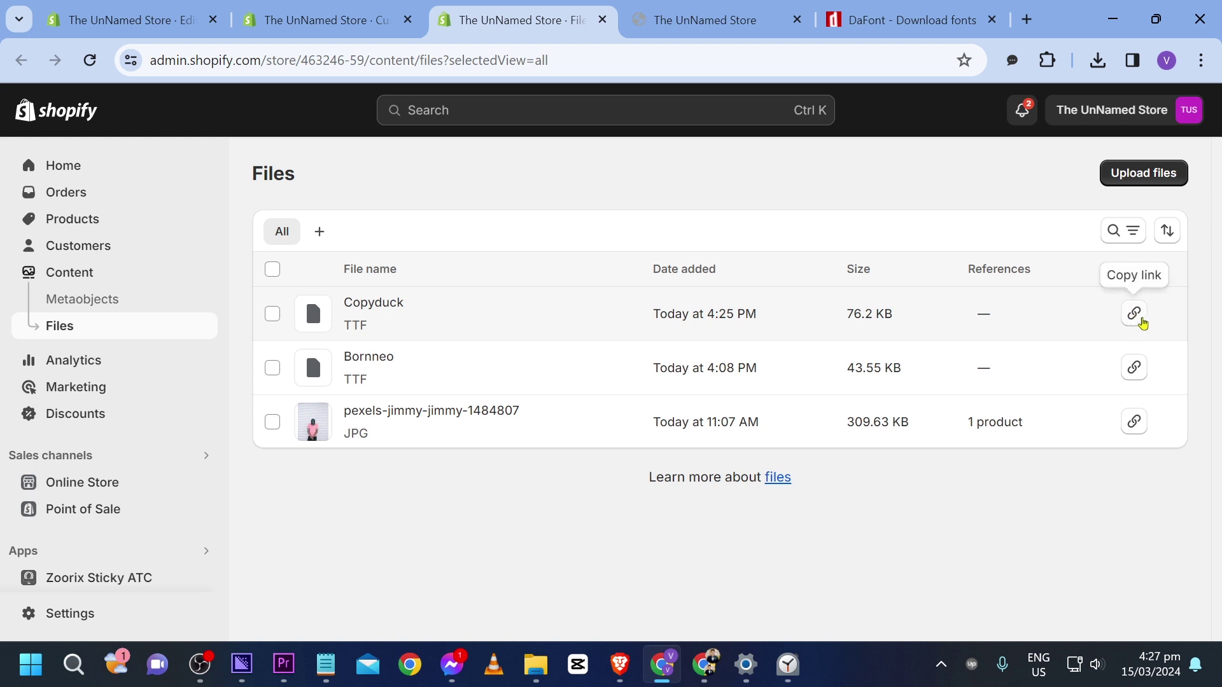
- Copy the Copyduck file link and paste it into the Font block's Custom font URL
left_click(1134, 314)
left_click(325, 20)
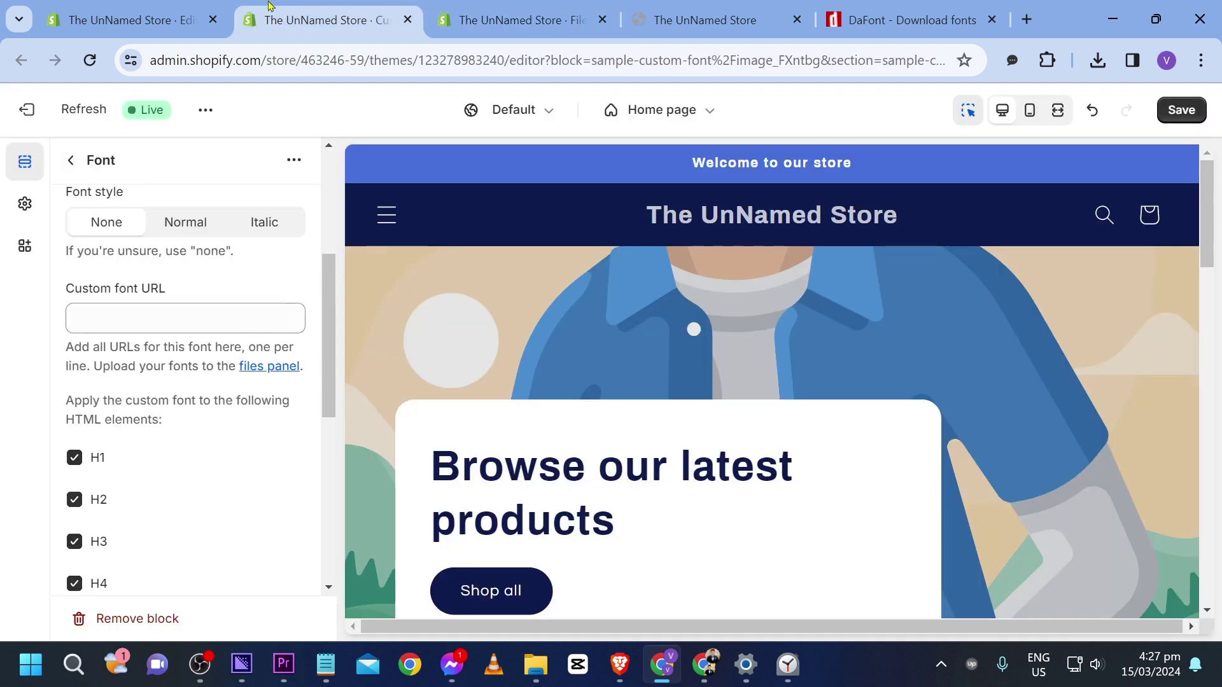
left_click(136, 326)
key("ctrl+v")
scroll(240, 419, "down", 2)
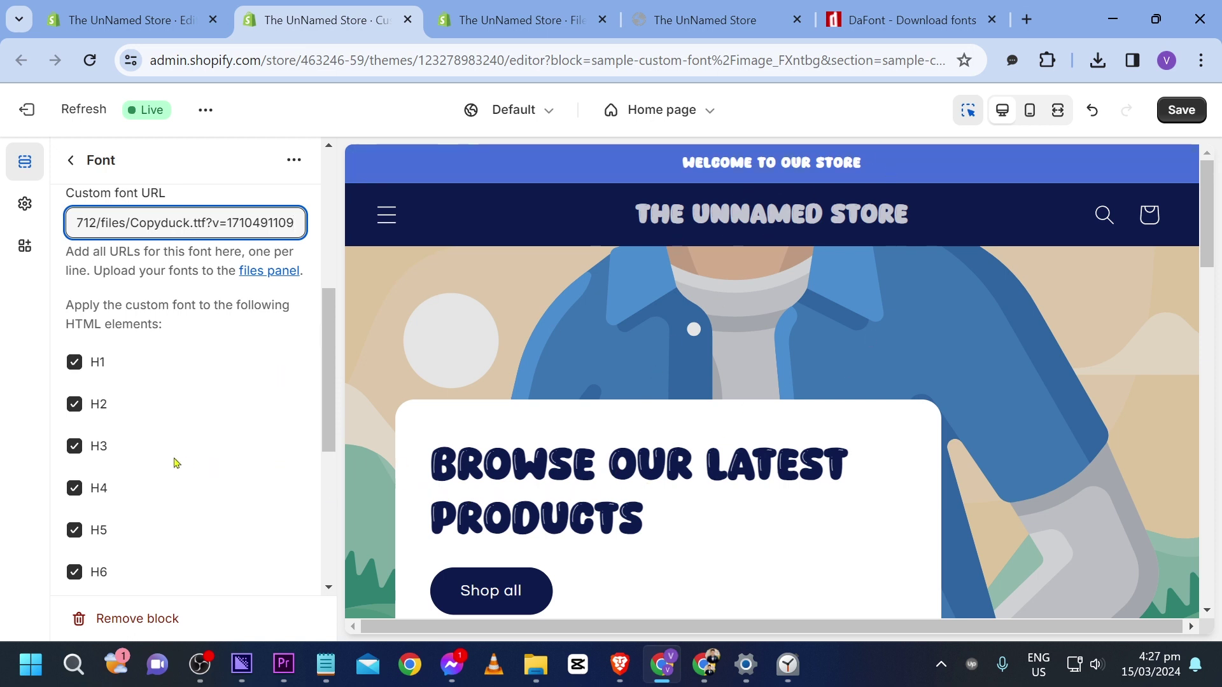
scroll(171, 463, "down", 2)
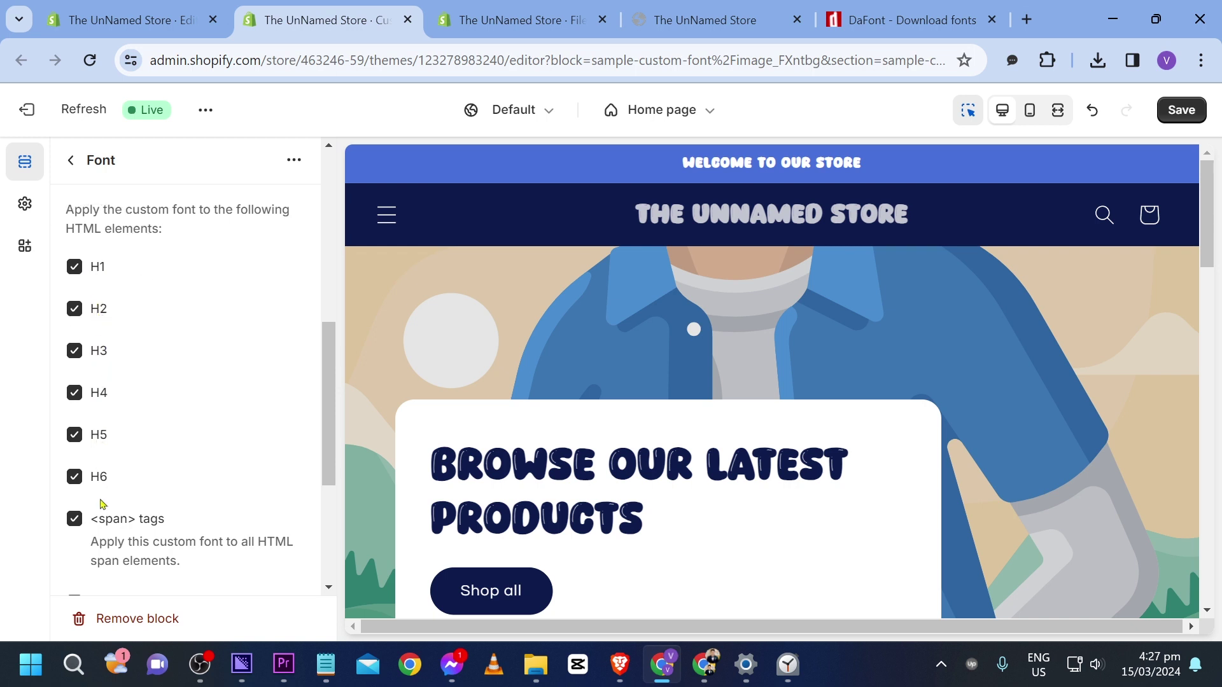
- Toggle the custom font off and back on for H1 and H2 to test the preview
left_click(75, 272)
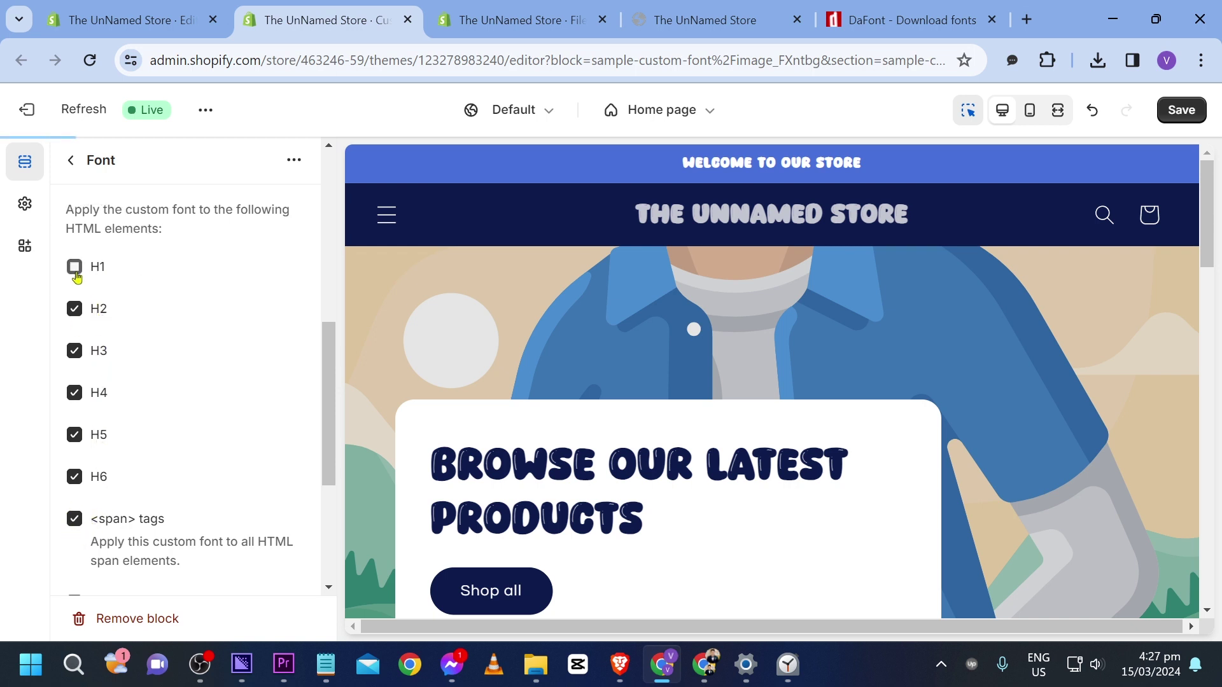
left_click(79, 312)
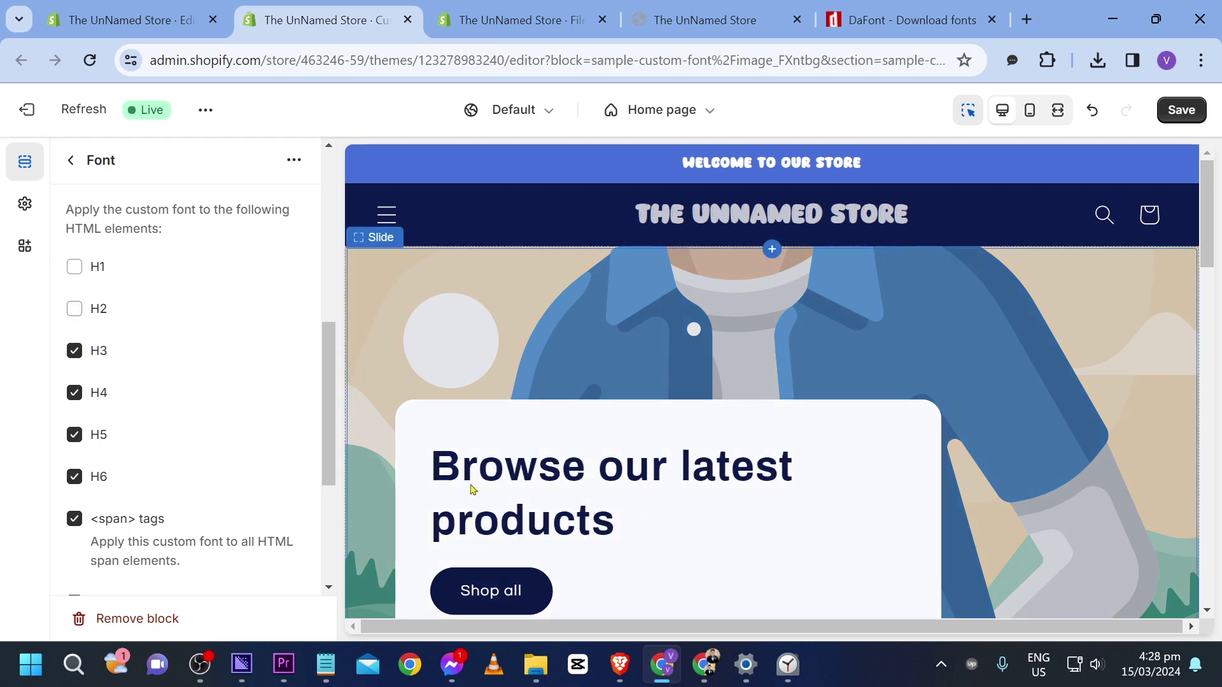
left_click(75, 309)
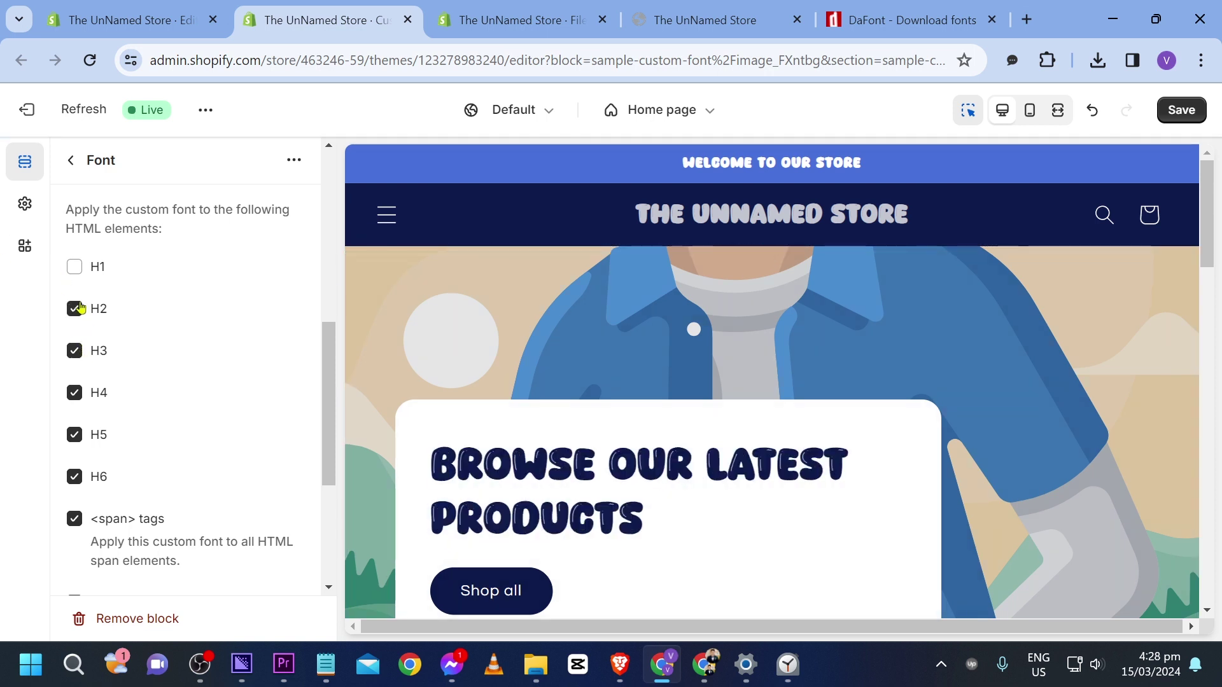
left_click(74, 273)
- Uncheck span, p and H1–H6 so Copyduck applies to no elements
scroll(183, 327, "down", 4)
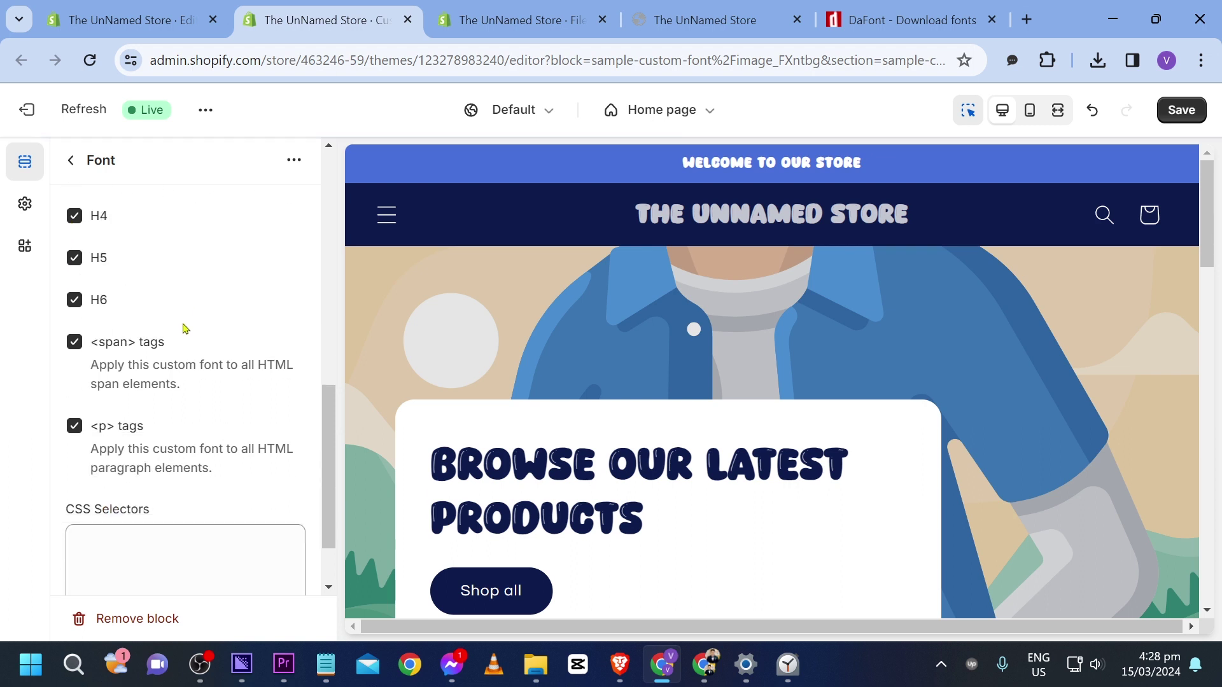
left_click(74, 254)
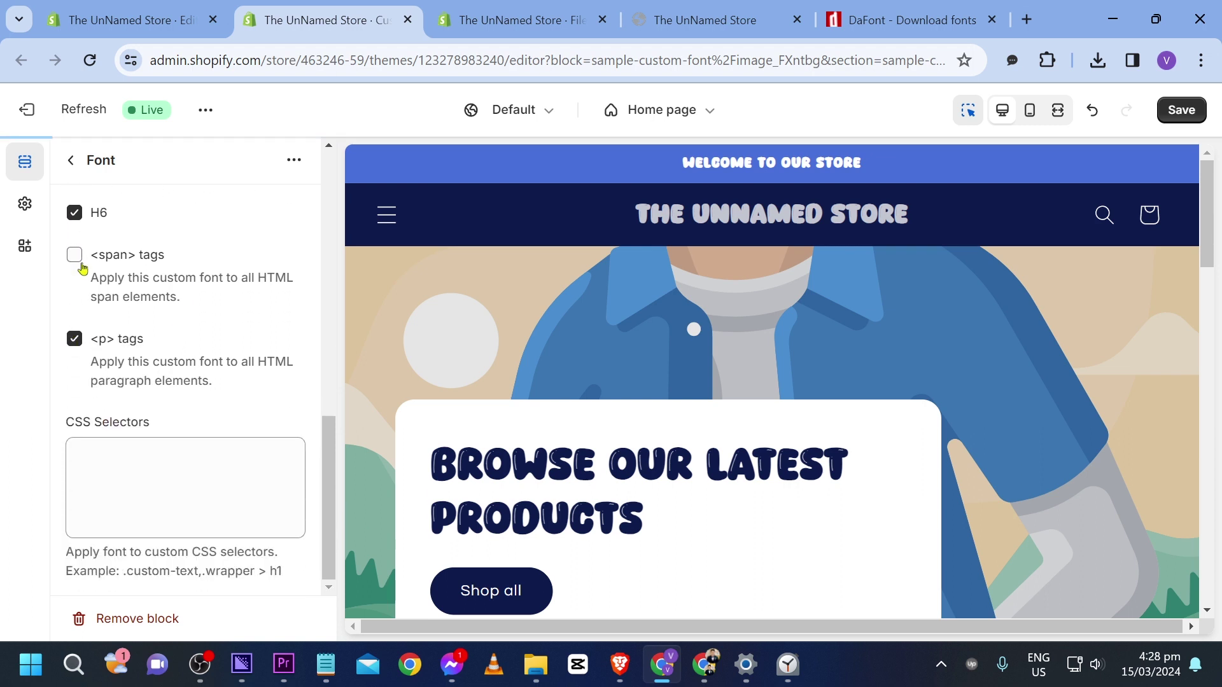
left_click(75, 338)
scroll(93, 315, "up", 2)
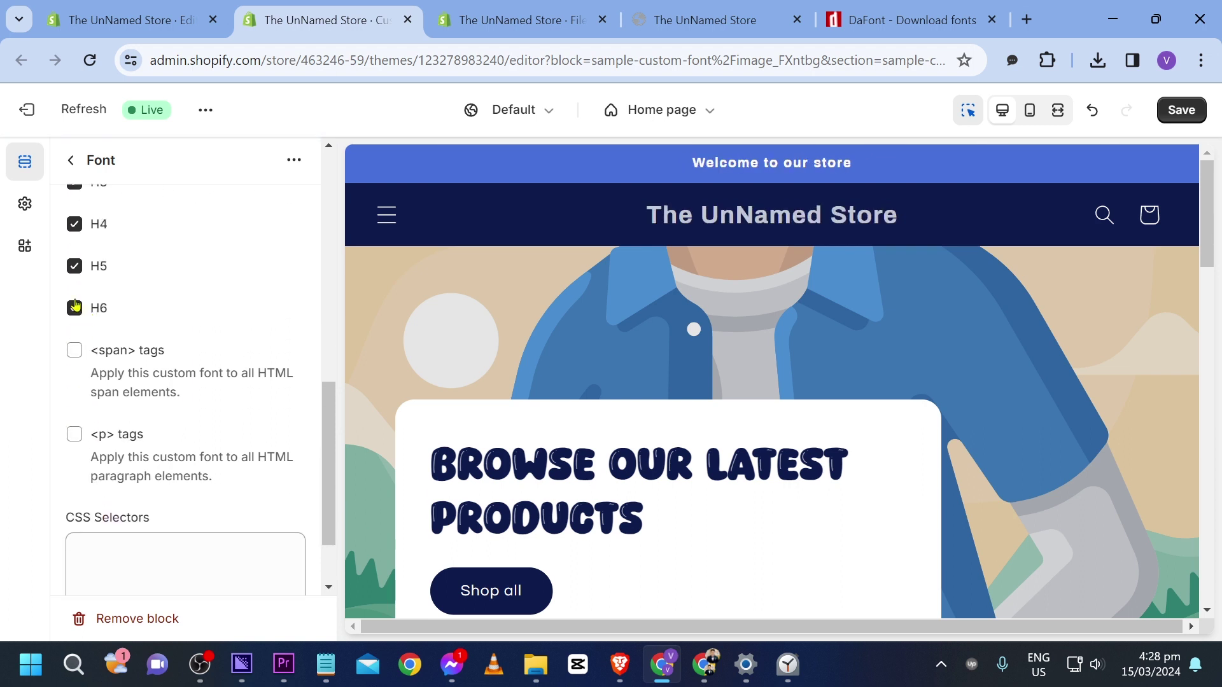
left_click(75, 309)
left_click(75, 267)
left_click(77, 225)
scroll(87, 225, "up", 1)
scroll(87, 224, "up", 1)
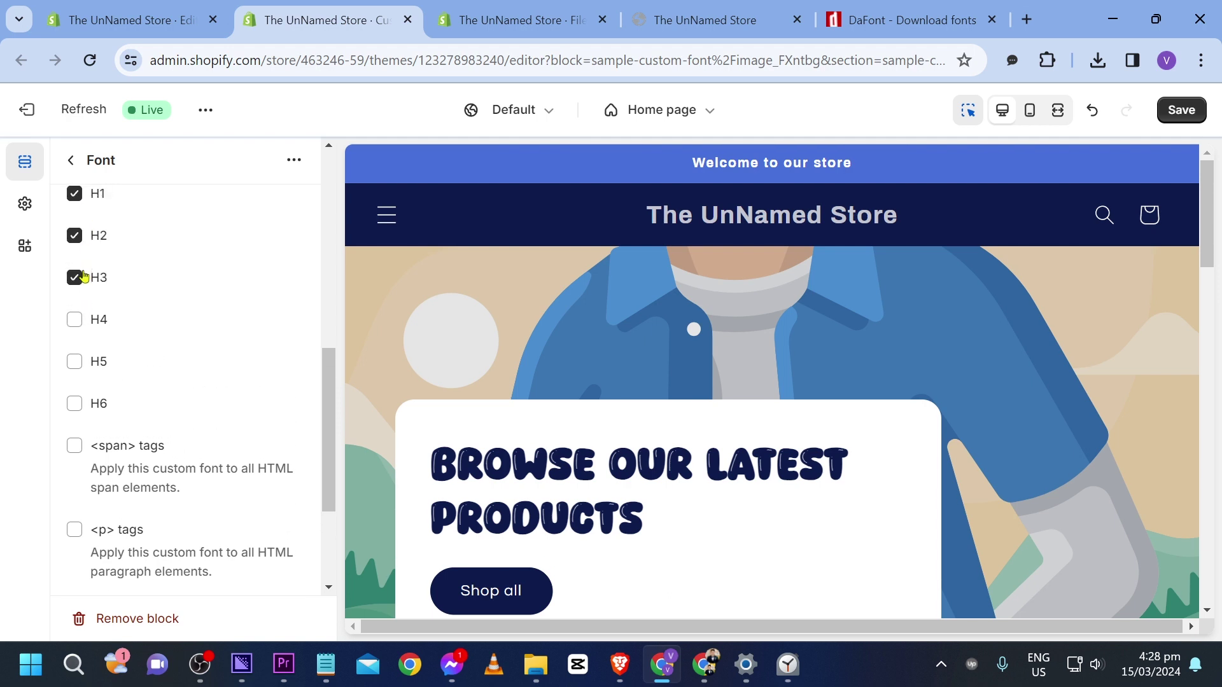
left_click(74, 277)
left_click(74, 235)
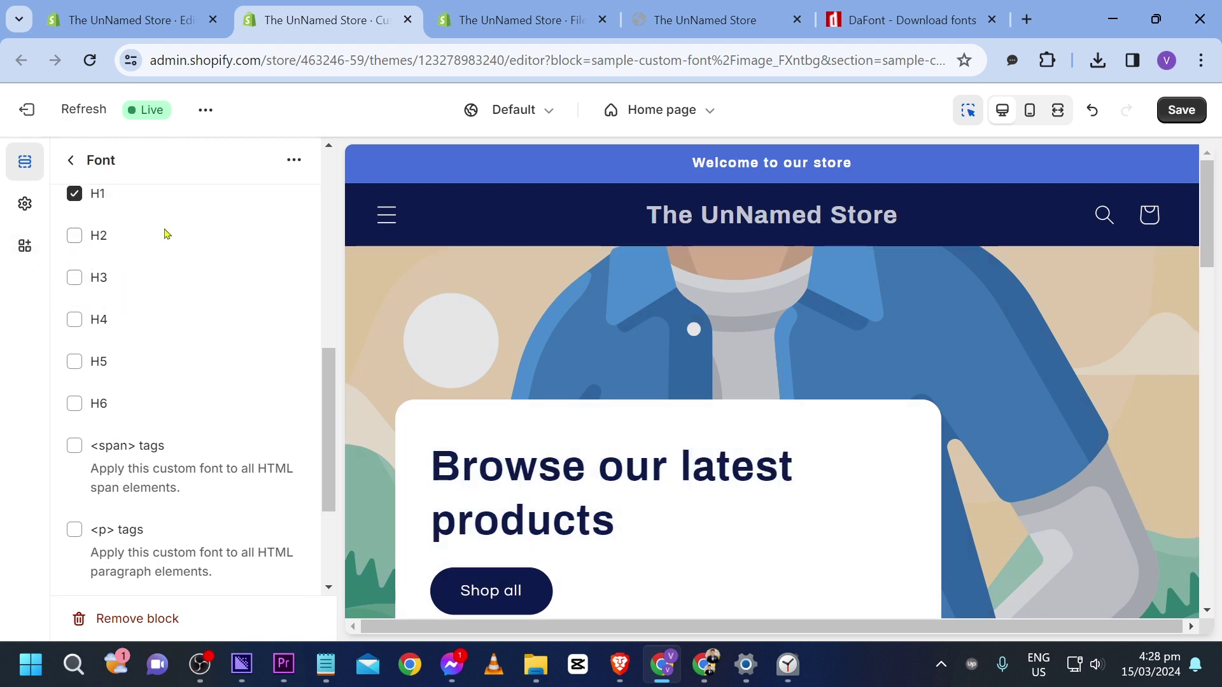
scroll(143, 230, "up", 2)
left_click(75, 289)
scroll(580, 407, "down", 10)
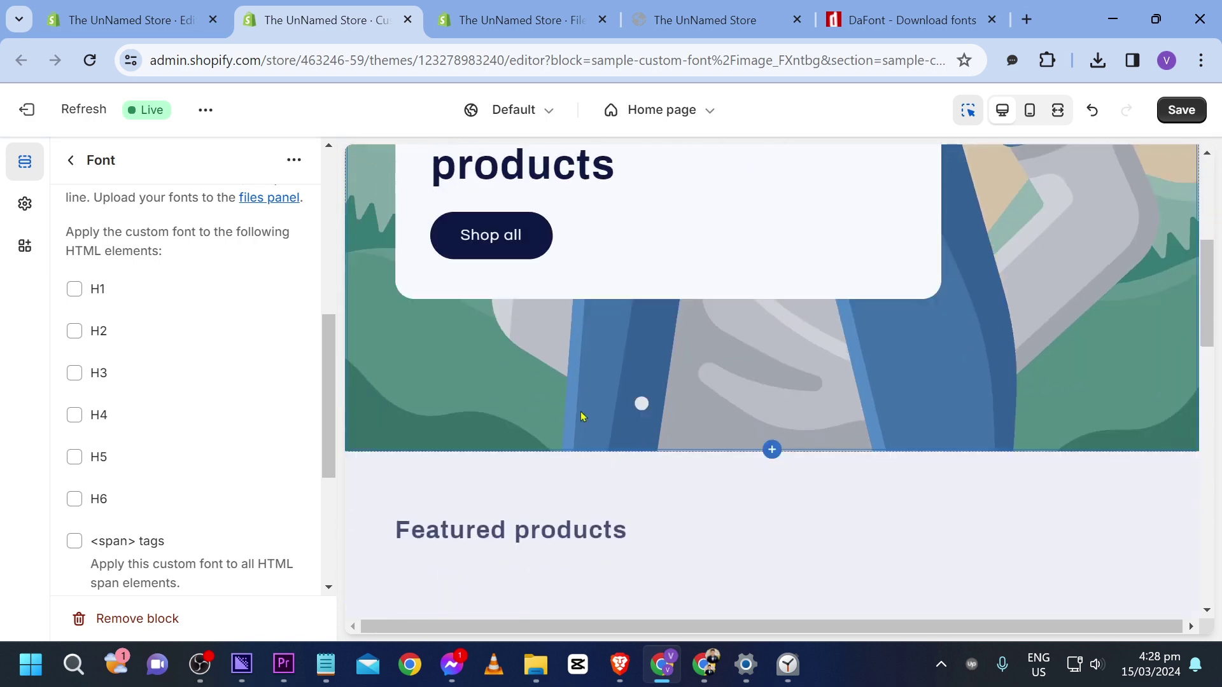
scroll(431, 407, "up", 2)
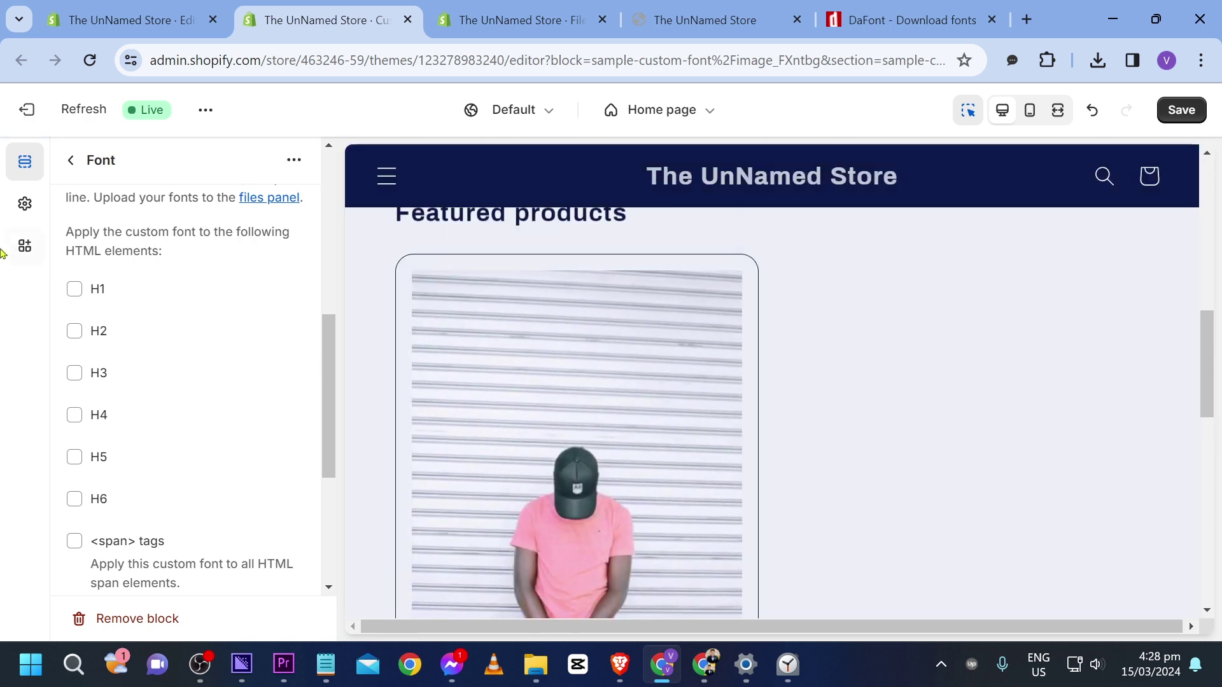
- Recheck H1–H6, span and p tags, then save the theme
left_click(76, 288)
left_click(81, 332)
left_click(95, 375)
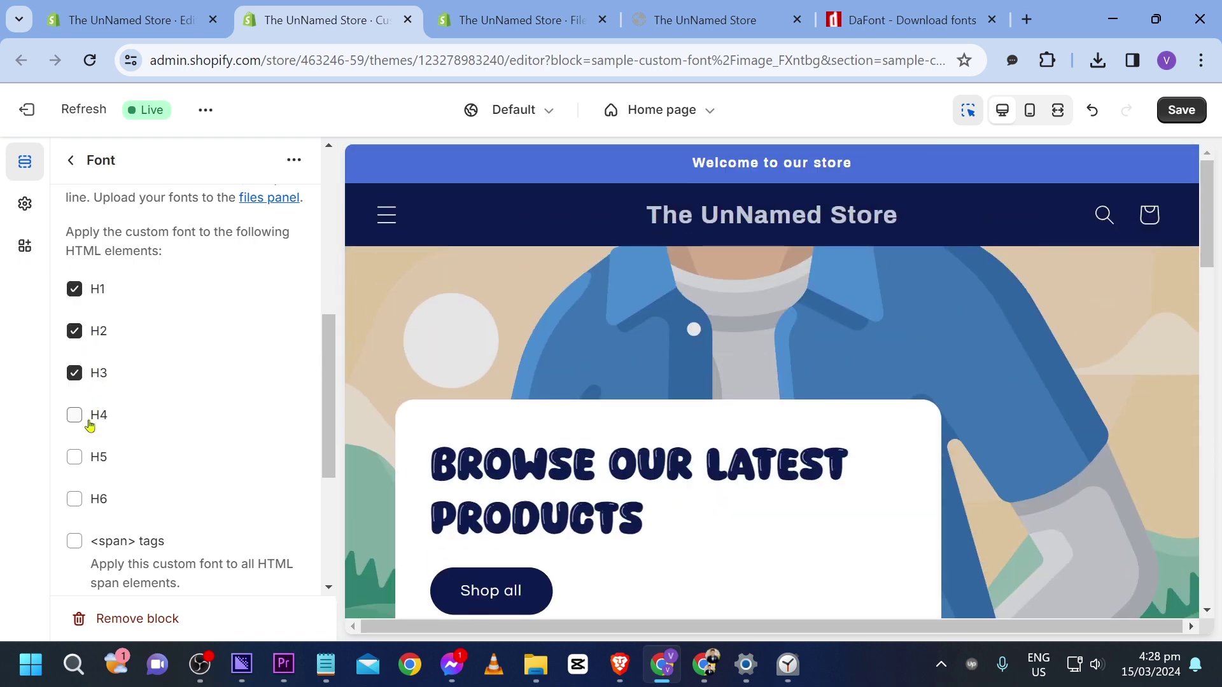
left_click(92, 417)
left_click(94, 458)
left_click(96, 500)
left_click(96, 541)
scroll(147, 509, "down", 2)
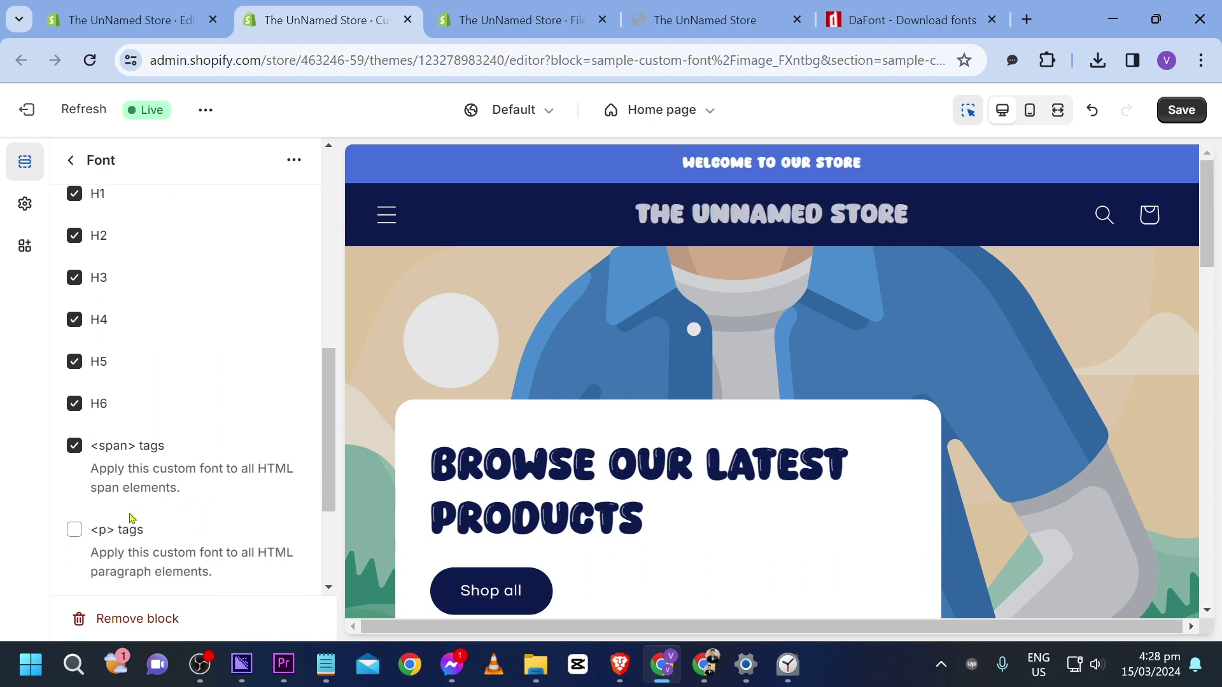
left_click(127, 525)
scroll(199, 503, "down", 3)
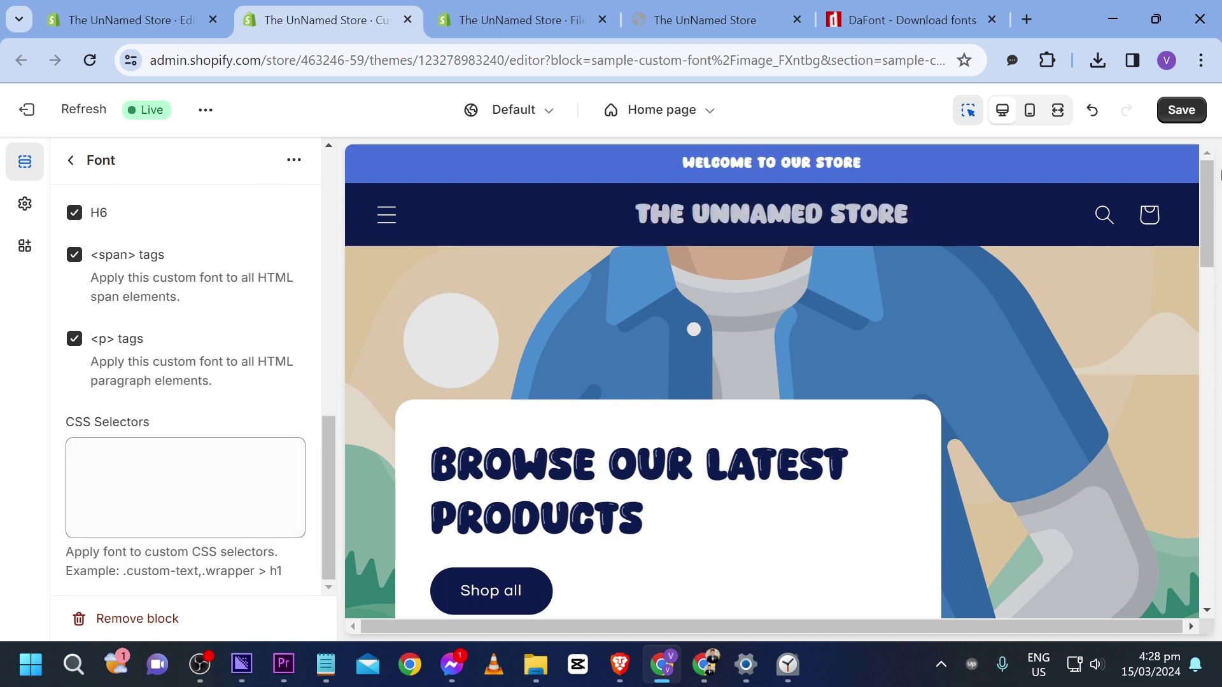
left_click(1180, 110)
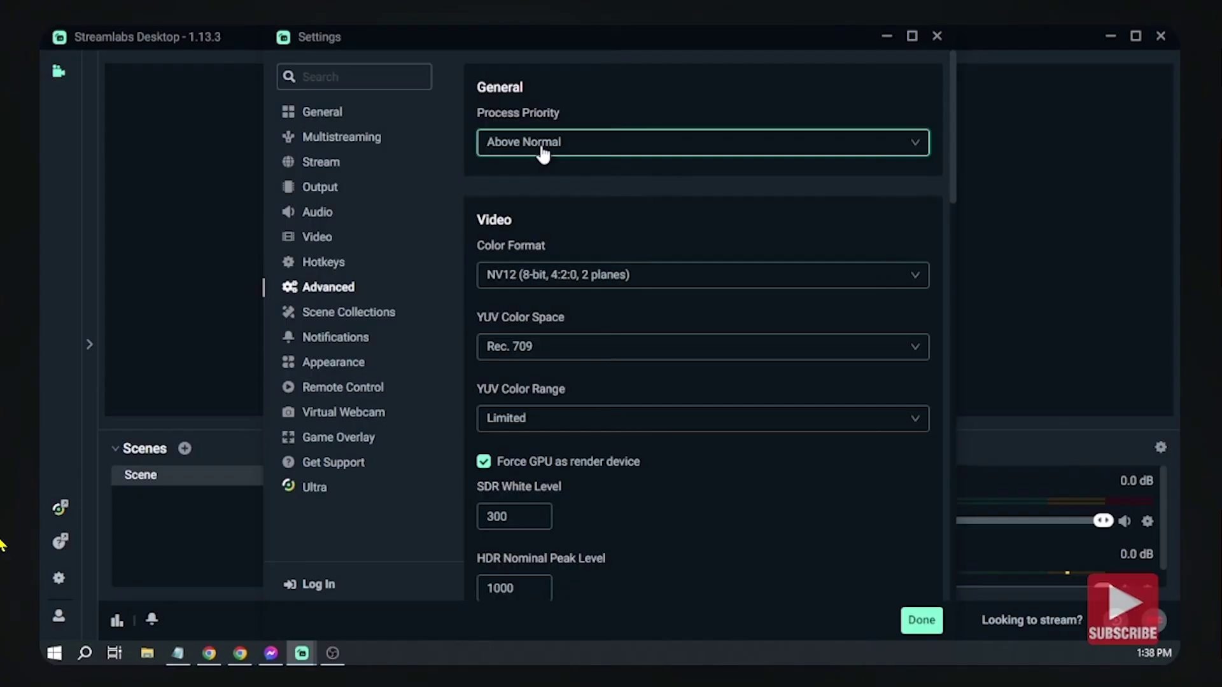
- Subscribe with the notification bell set to All, then like the Streamlabs lag-fix video
scroll(611, 381, "down", 6)
left_click(420, 407)
left_click(549, 391)
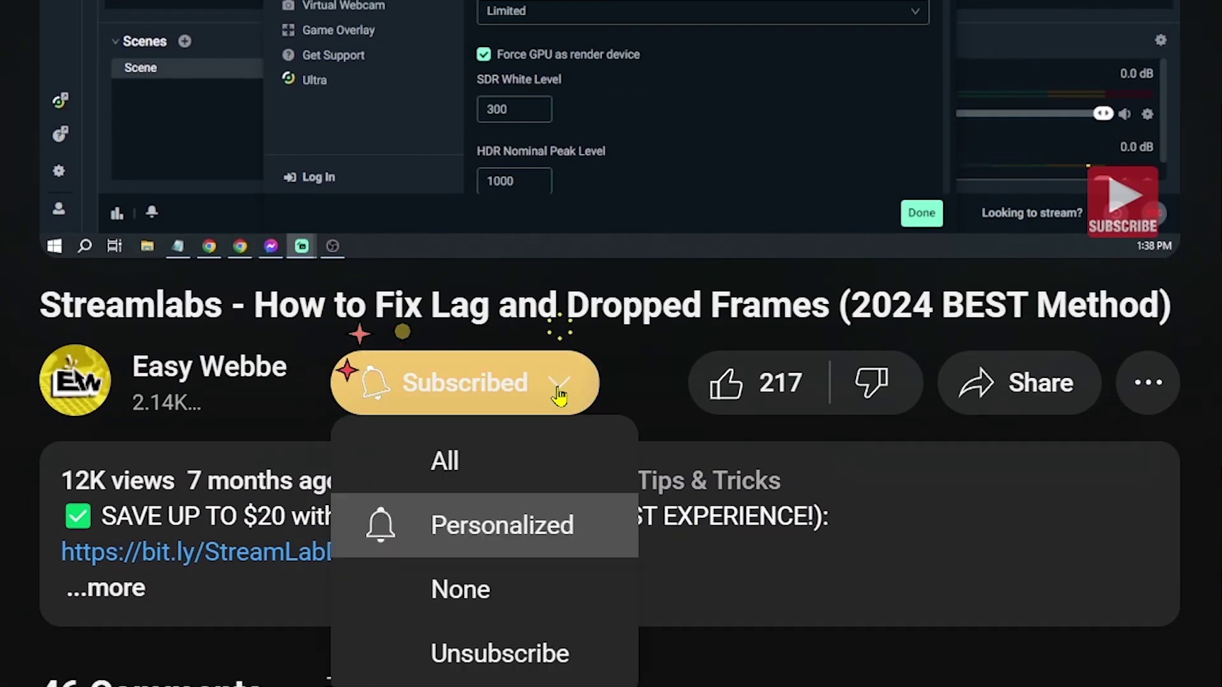
left_click(526, 445)
left_click(741, 400)
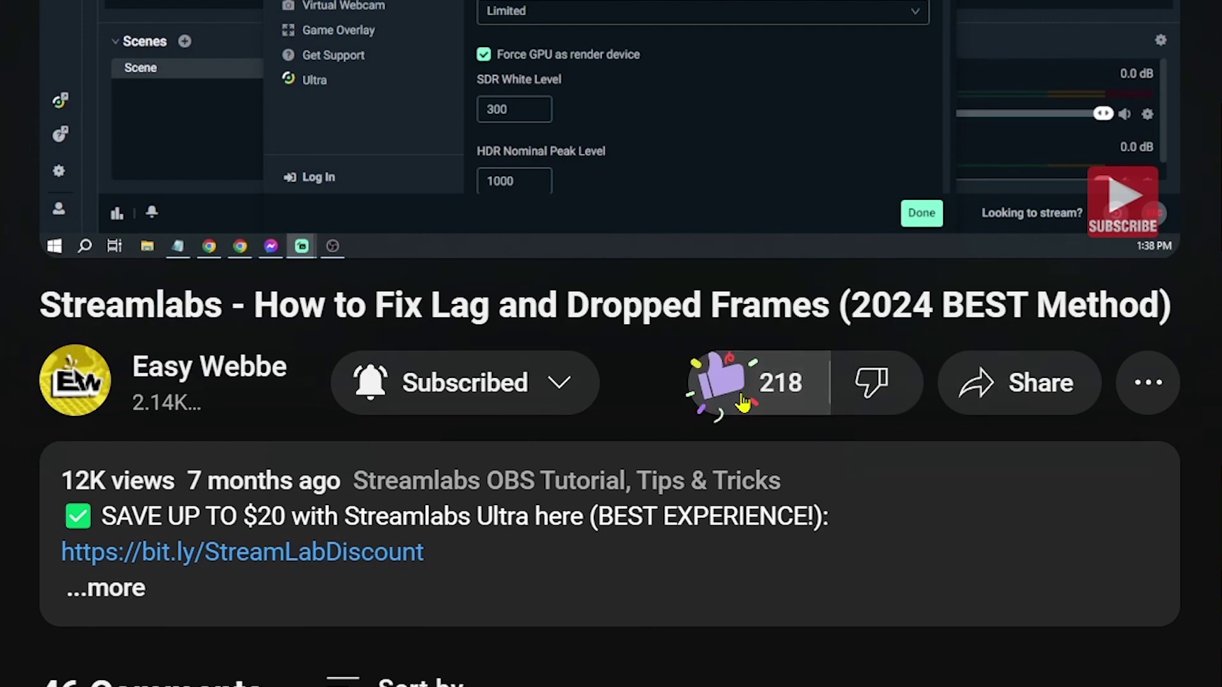